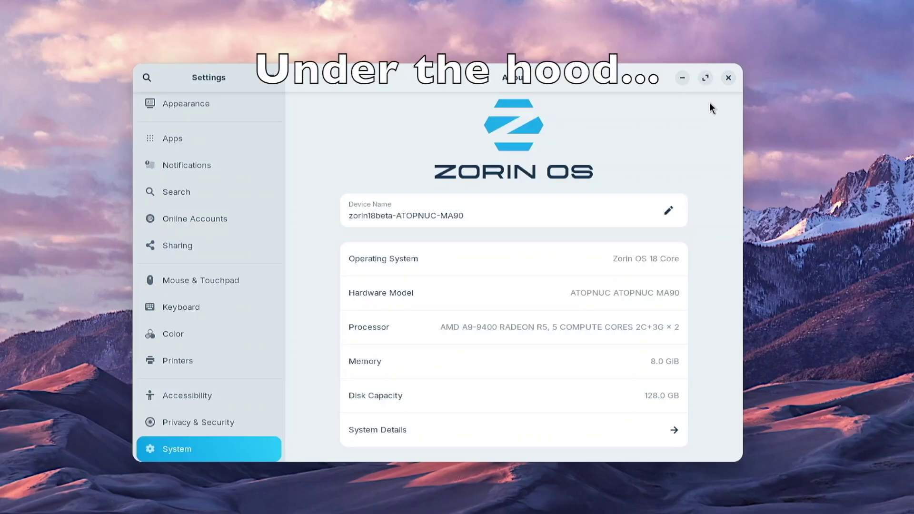
# View the full Zorin OS 18 System Details, then close Settings and bring up the app menu
pyautogui.click(670, 430)
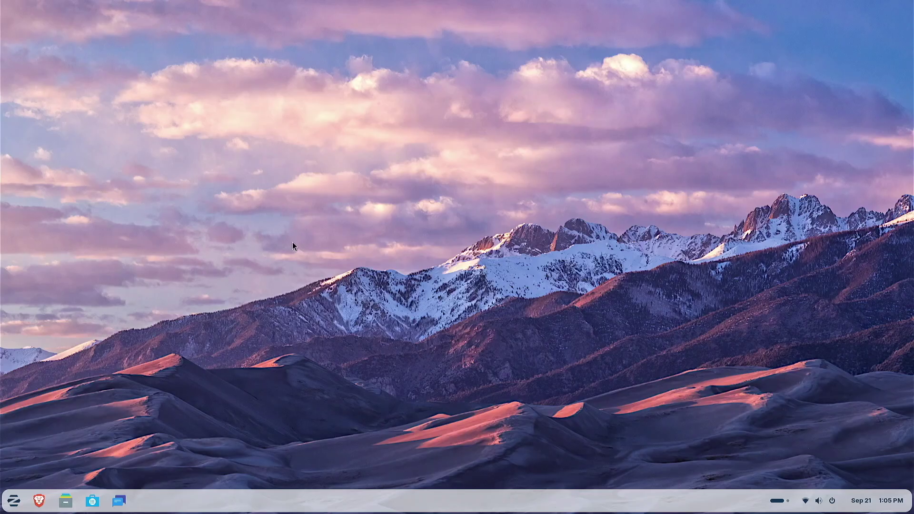
pyautogui.click(14, 500)
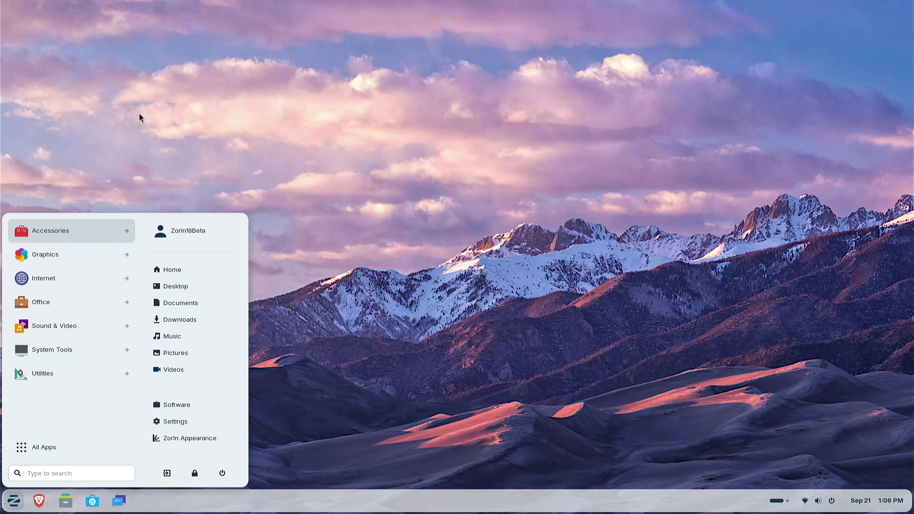
# Launch Files from the Accessories category and close it again
pyautogui.click(55, 234)
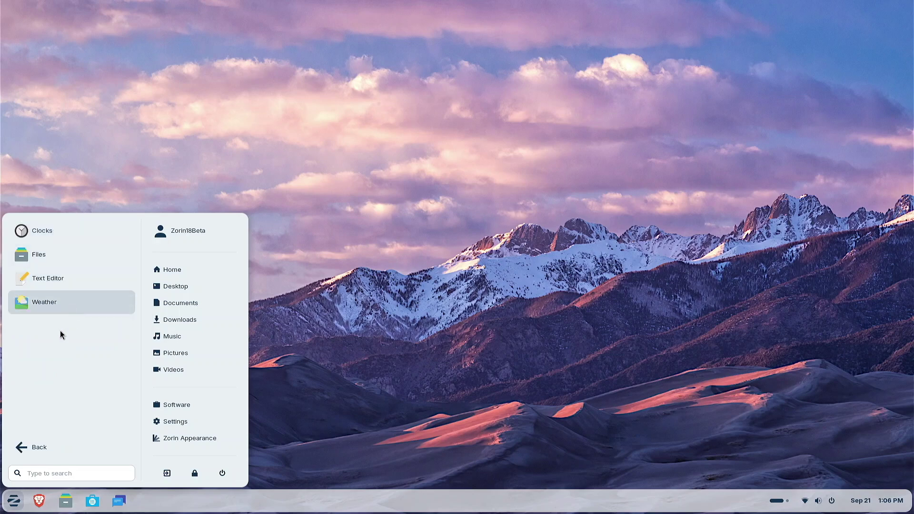
pyautogui.click(46, 252)
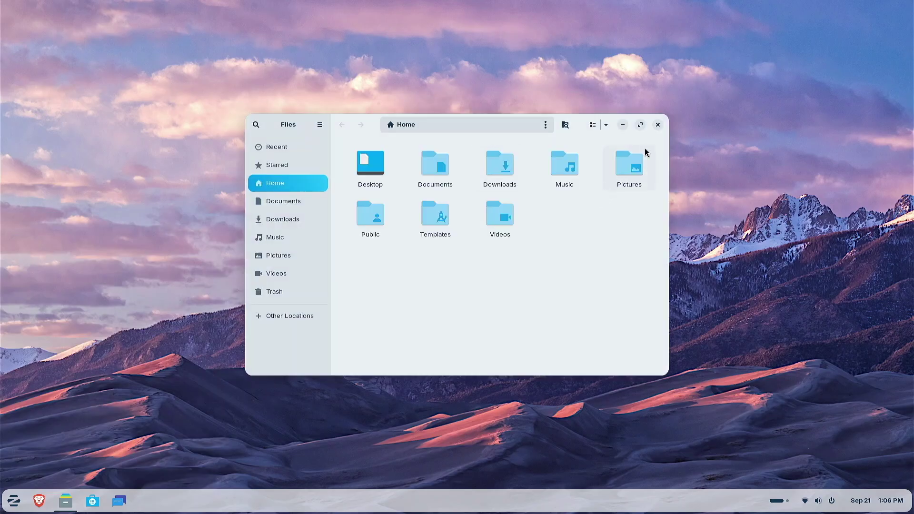
pyautogui.click(657, 125)
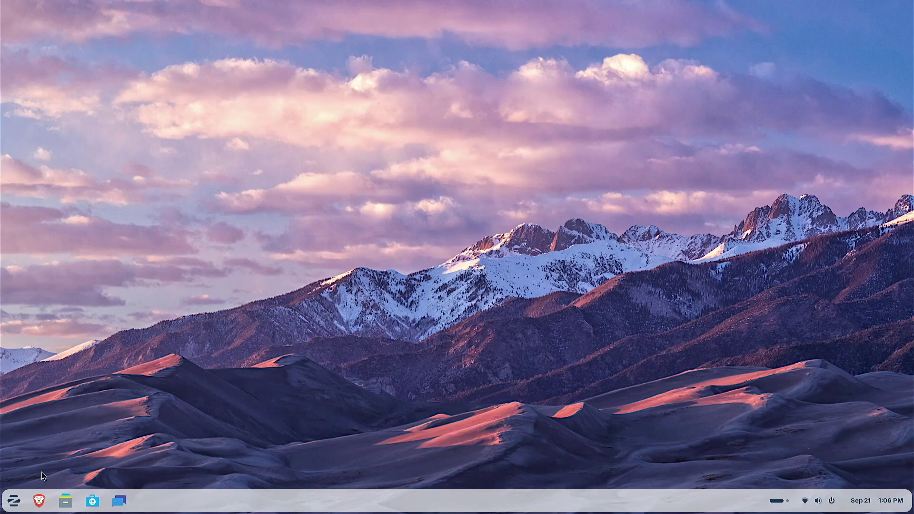
# Launch Brave Web Browser from the Internet category, then close its window
pyautogui.click(13, 501)
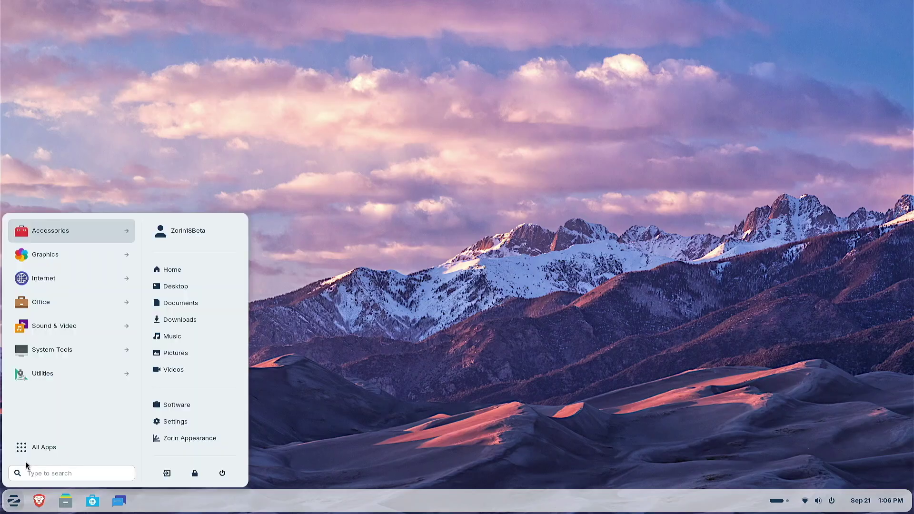
pyautogui.click(58, 254)
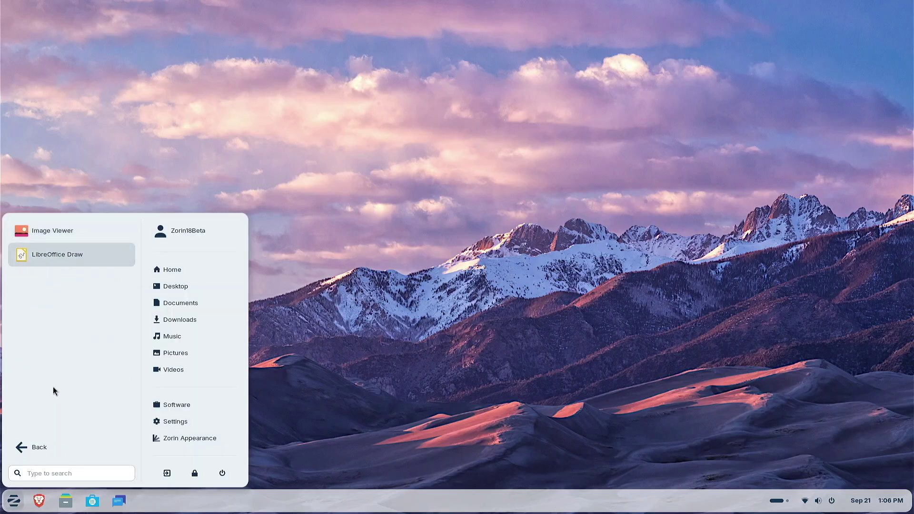
pyautogui.click(38, 447)
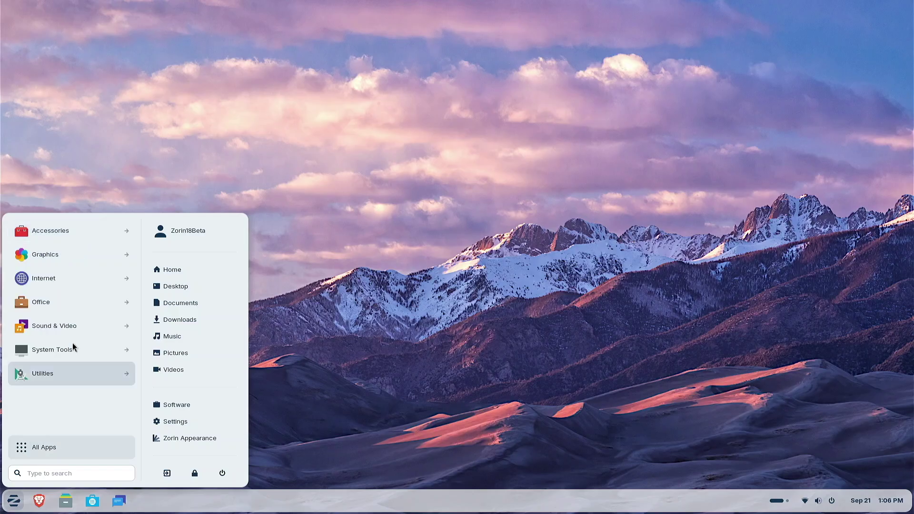
pyautogui.click(72, 283)
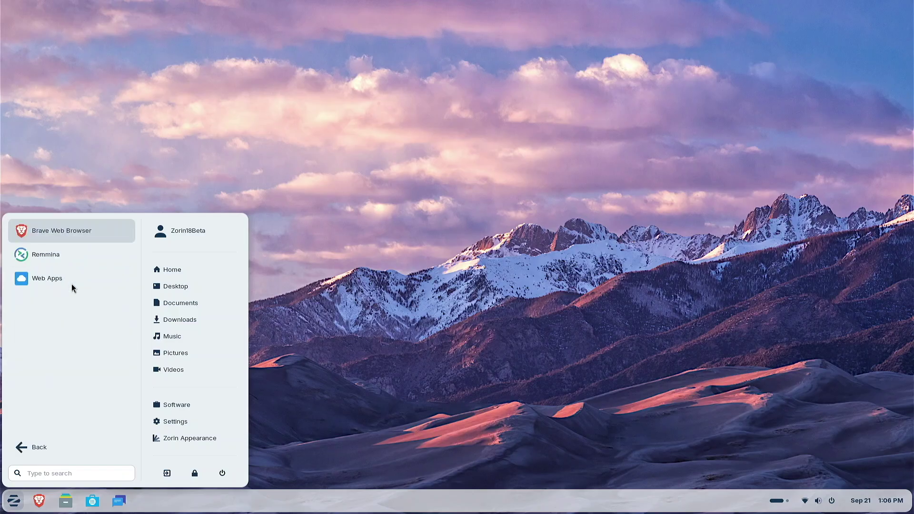
pyautogui.click(56, 231)
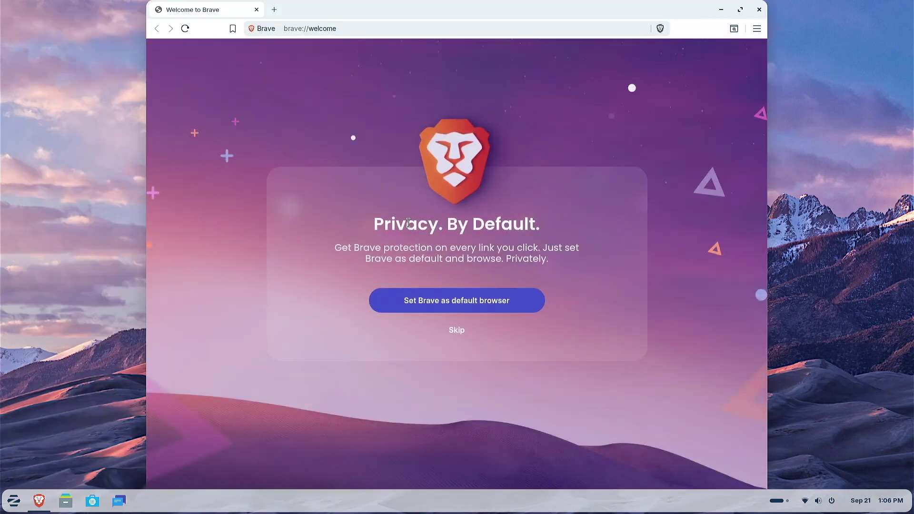
pyautogui.click(760, 10)
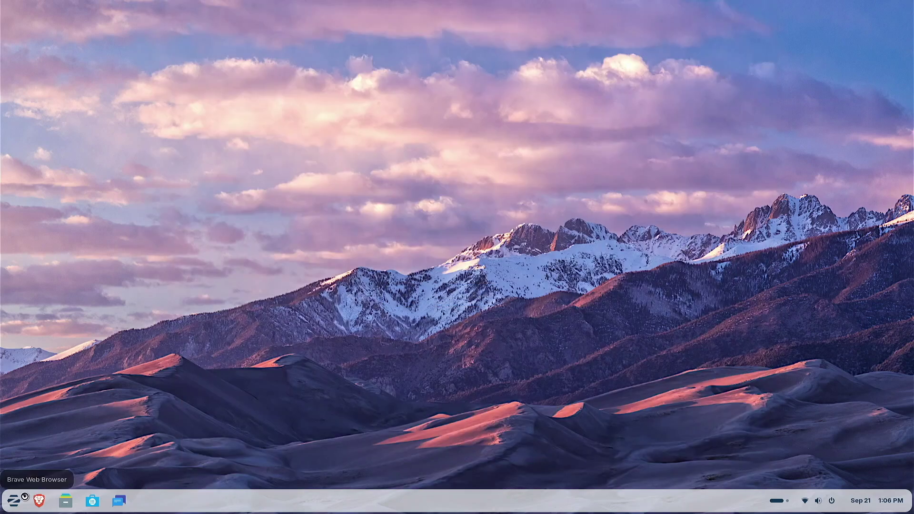
pyautogui.click(13, 501)
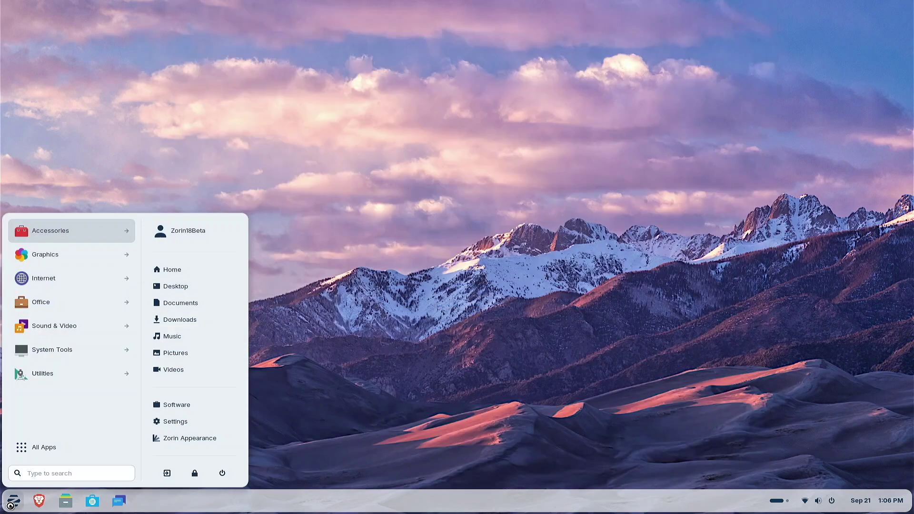
# Browse the Internet, Office and Sound & Video app categories in turn
pyautogui.click(56, 278)
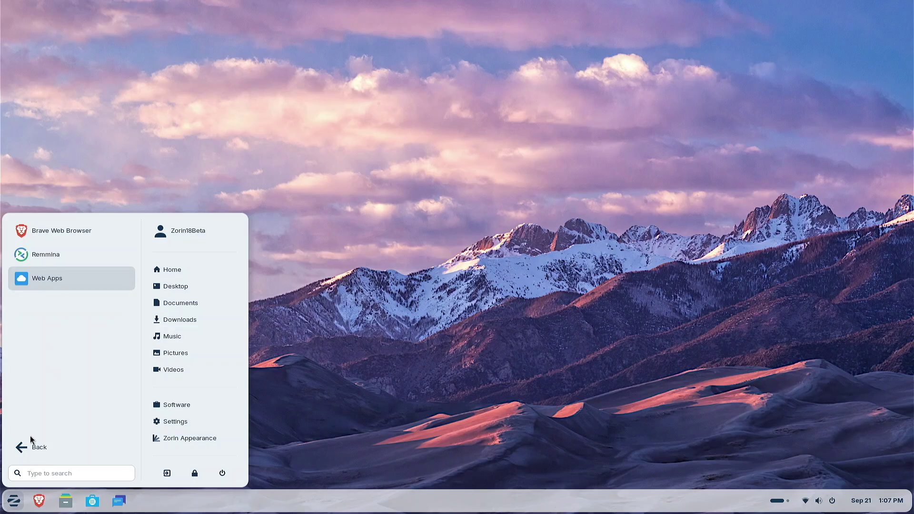
pyautogui.click(25, 453)
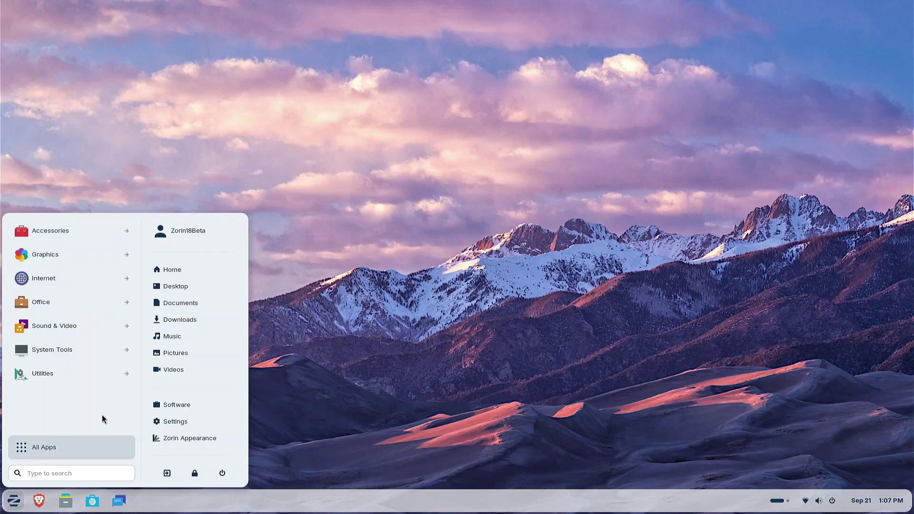
pyautogui.click(76, 305)
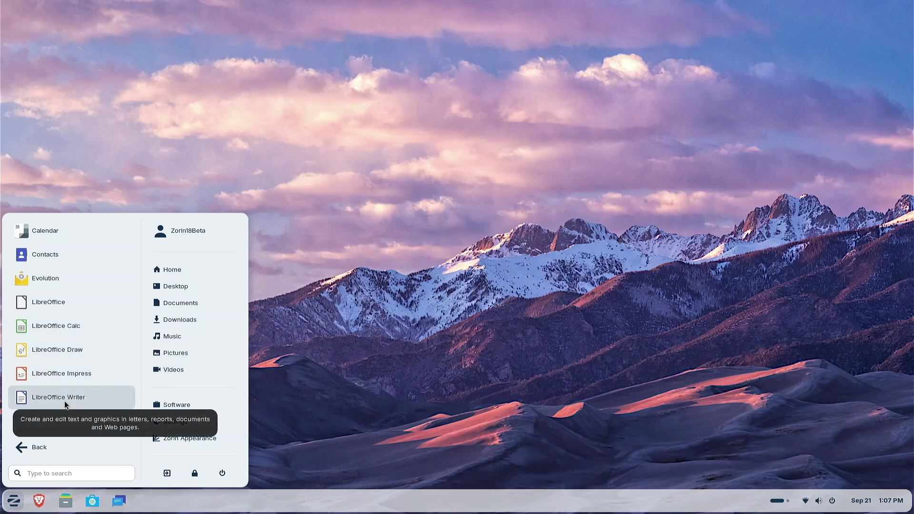
pyautogui.click(33, 447)
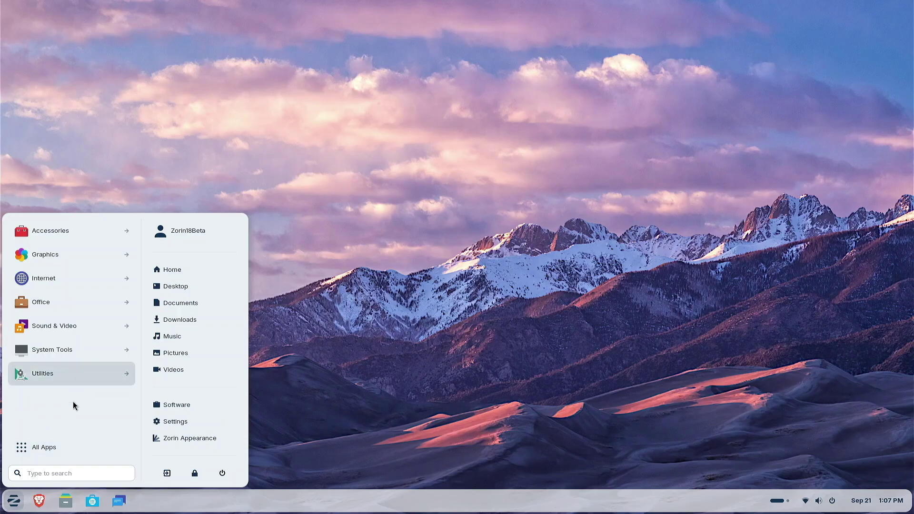
pyautogui.click(98, 336)
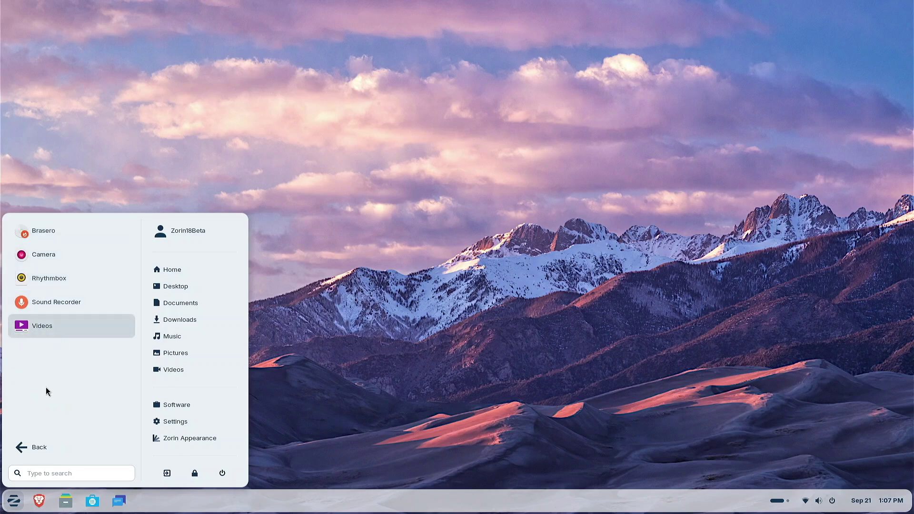
pyautogui.click(31, 447)
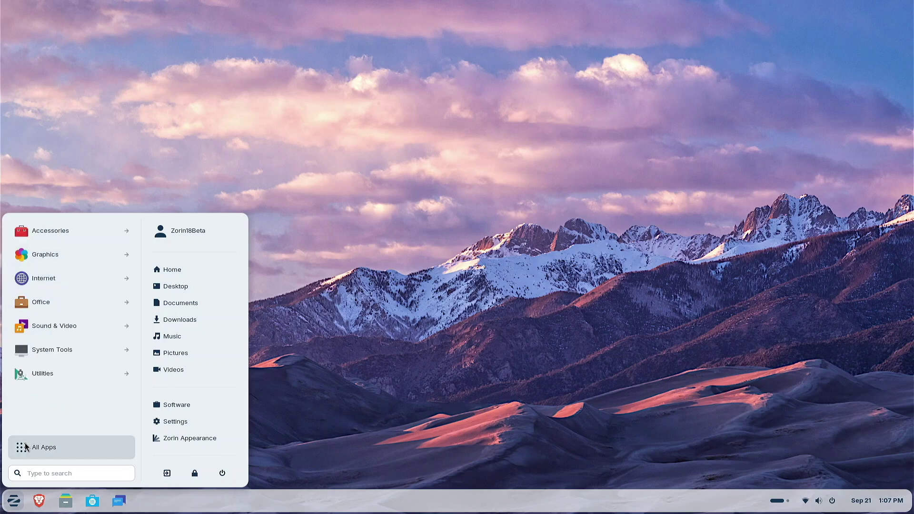
# Browse the System Tools apps, then open the Utilities category
pyautogui.click(73, 356)
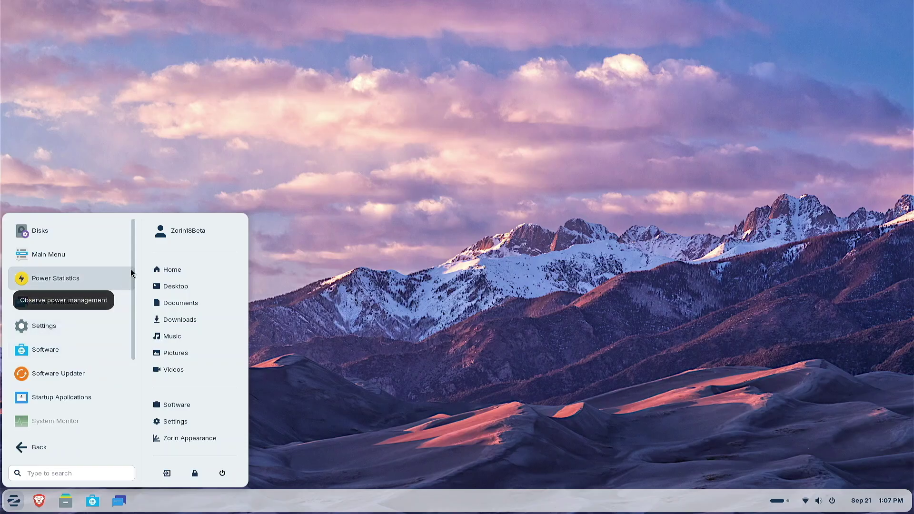
pyautogui.moveTo(133, 272); pyautogui.dragTo(134, 381)
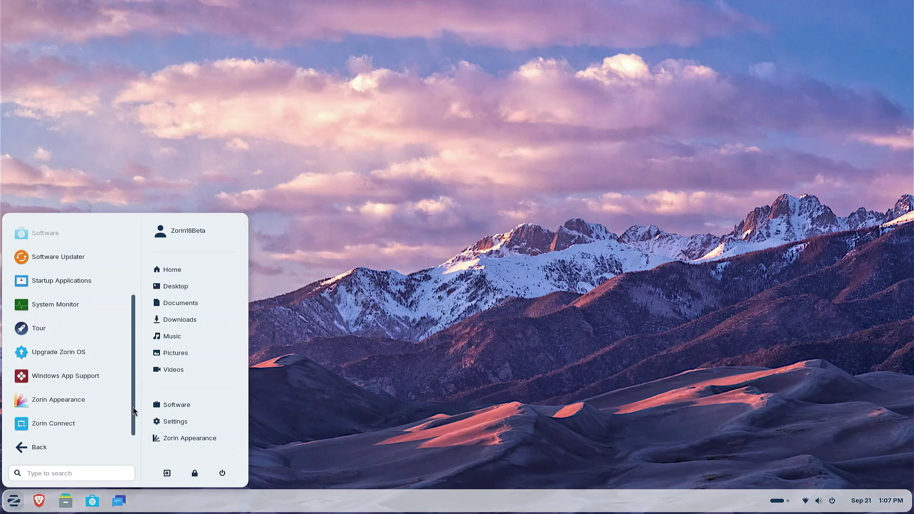
pyautogui.click(35, 447)
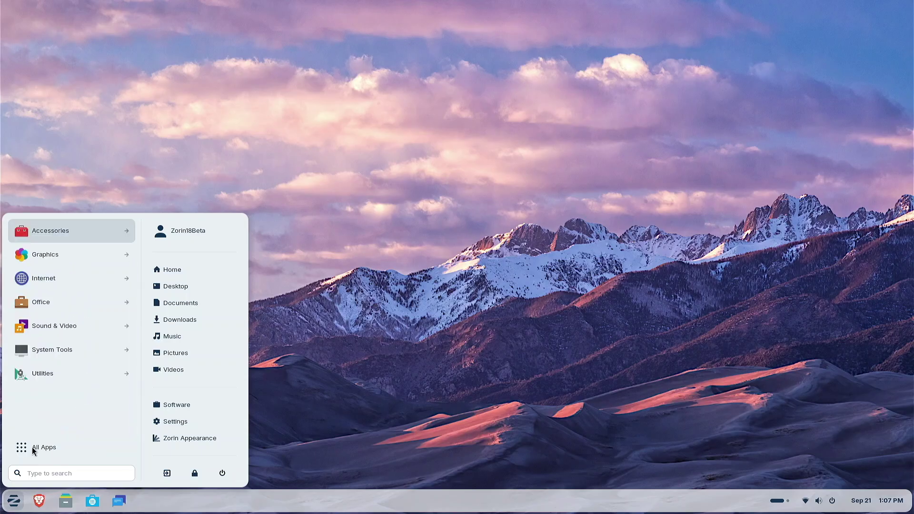
pyautogui.click(43, 373)
pyautogui.moveTo(132, 295); pyautogui.dragTo(139, 276)
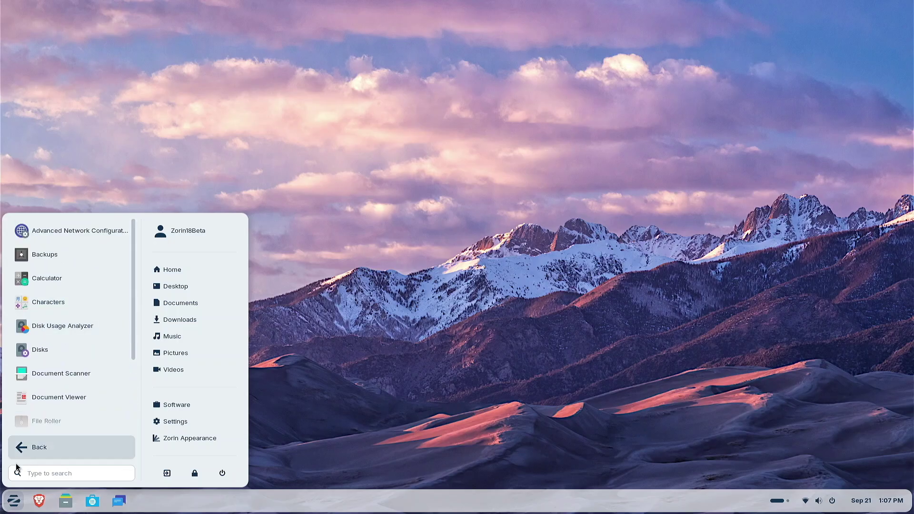
# Launch Web Apps from the Internet category and start a new web app
pyautogui.click(19, 449)
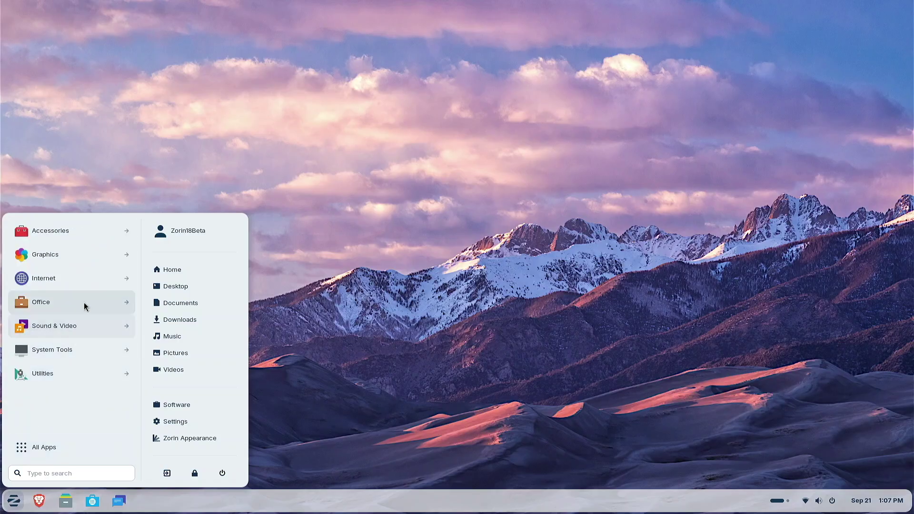
pyautogui.click(80, 285)
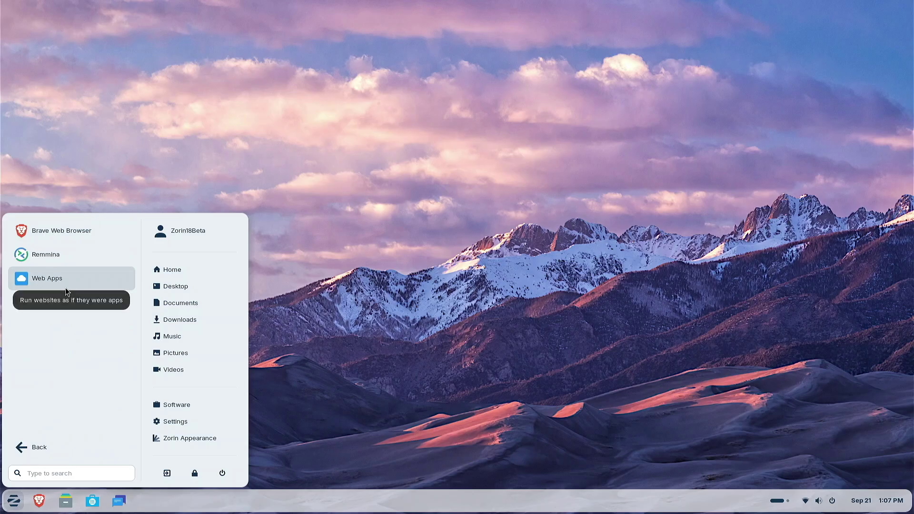
pyautogui.click(21, 448)
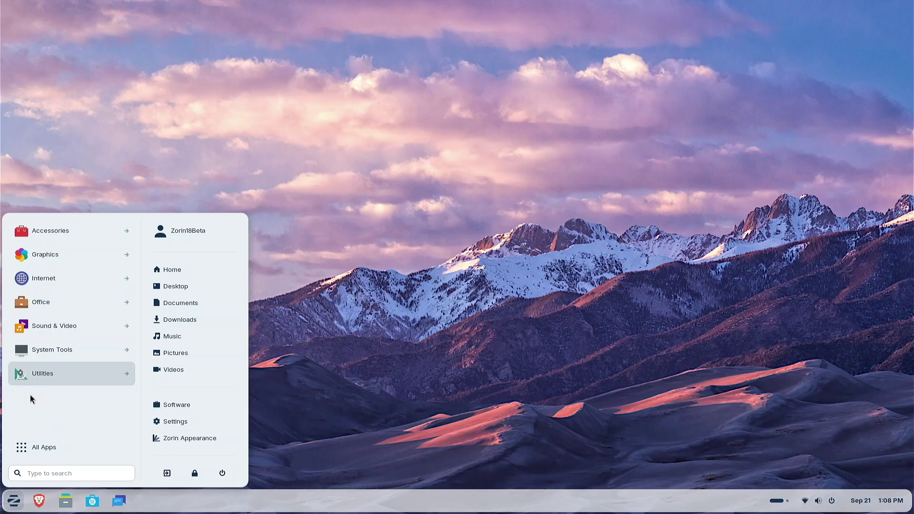
pyautogui.click(68, 290)
pyautogui.click(63, 281)
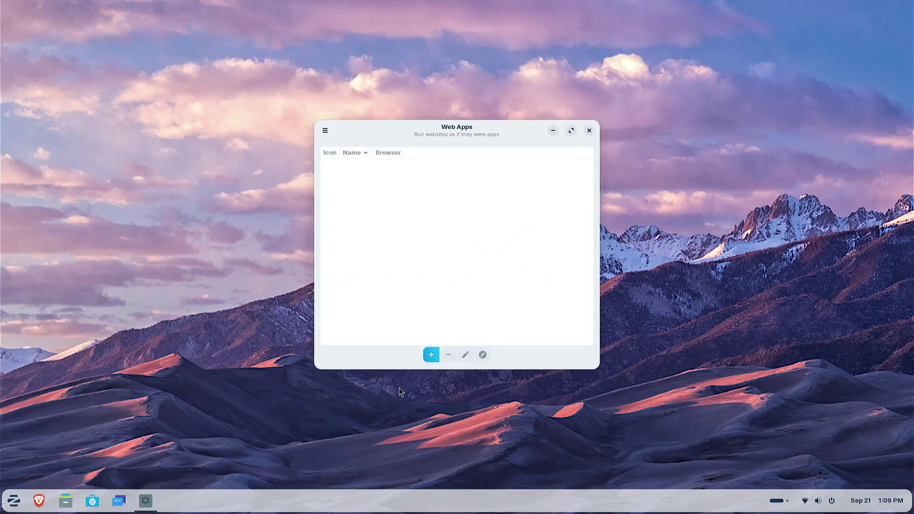
pyautogui.click(431, 359)
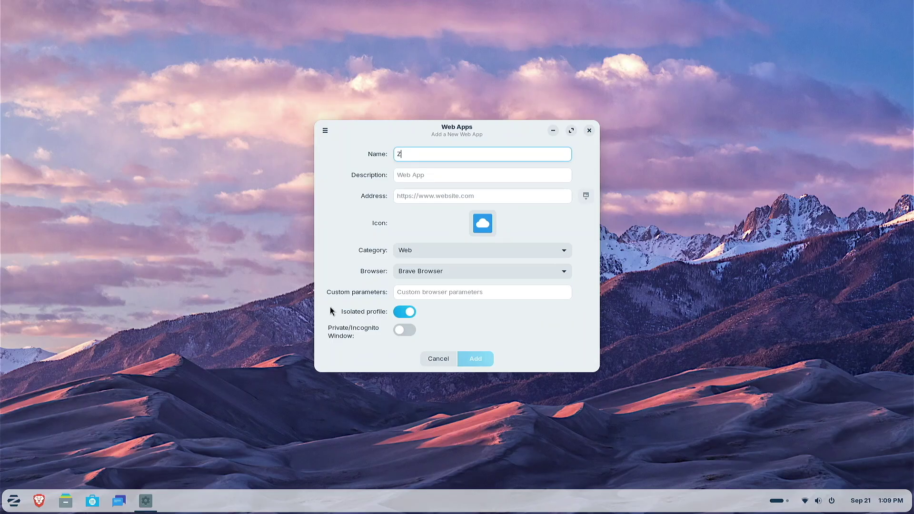
# Name the web app 'Zorin Beta - Test', describe it 'Zorin Beta', and paste the article URL
pyautogui.write('Zorin Beta - Test')
pyautogui.press('Tab')
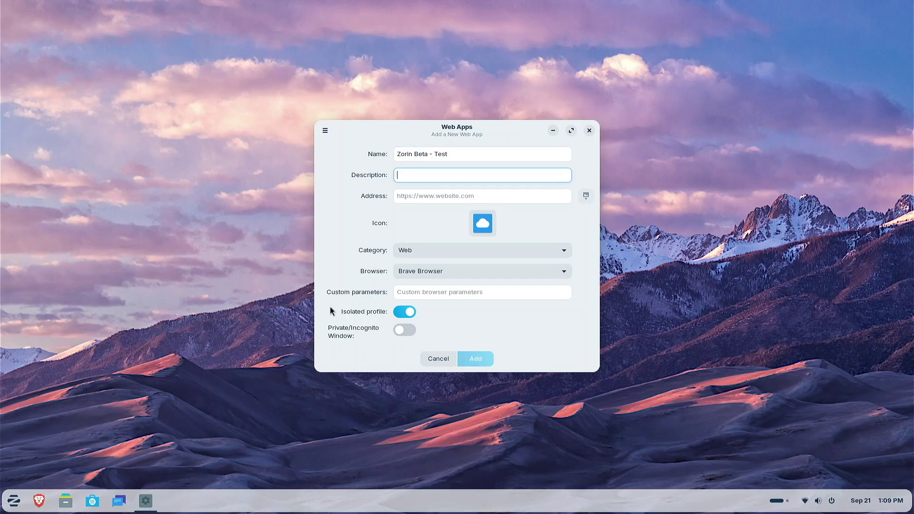
pyautogui.write('Zorin Beta')
pyautogui.press('Tab')
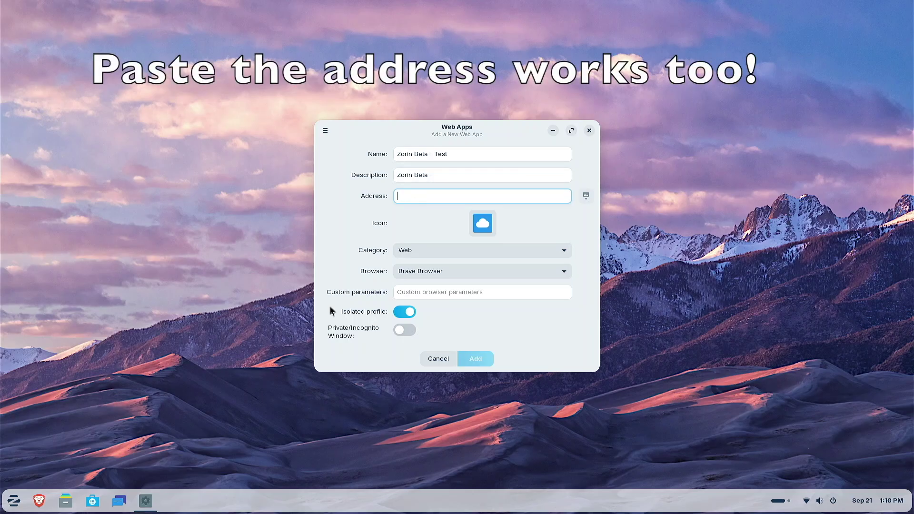
pyautogui.rightClick(412, 197)
pyautogui.click(428, 234)
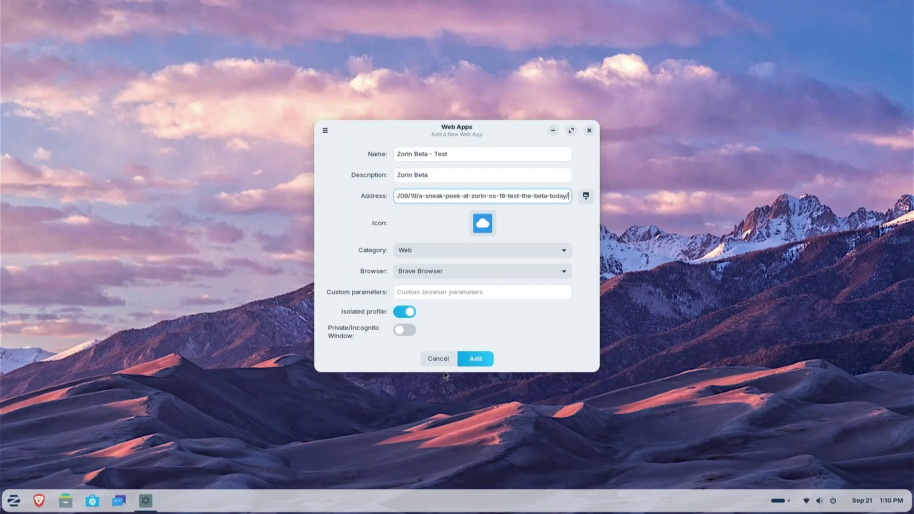
# Save the new web app and close Web Apps
pyautogui.click(479, 362)
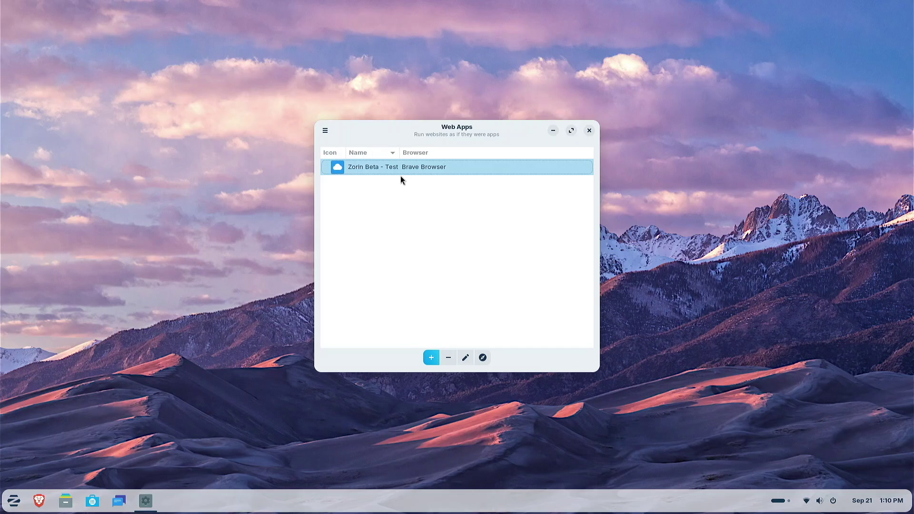
pyautogui.click(589, 133)
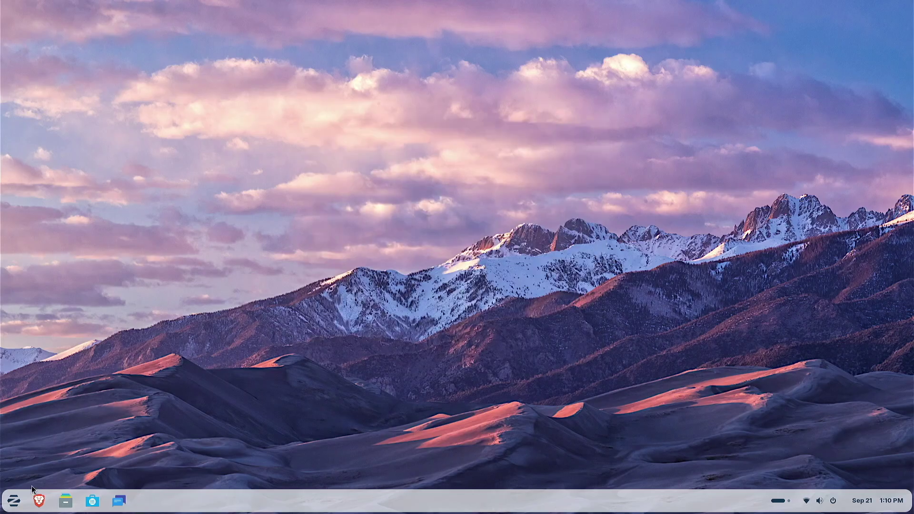
pyautogui.click(8, 502)
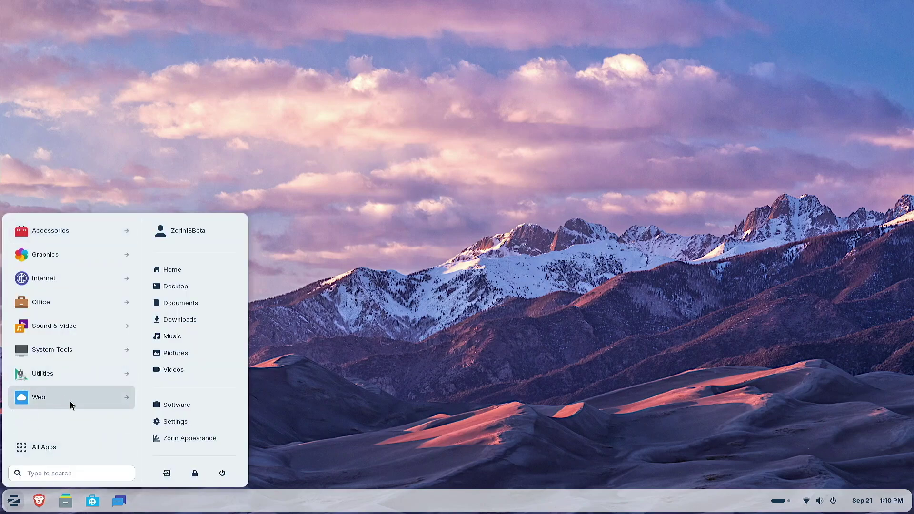
# Launch Zorin Beta - Test from the Web category, scroll through the article, and close it
pyautogui.click(122, 398)
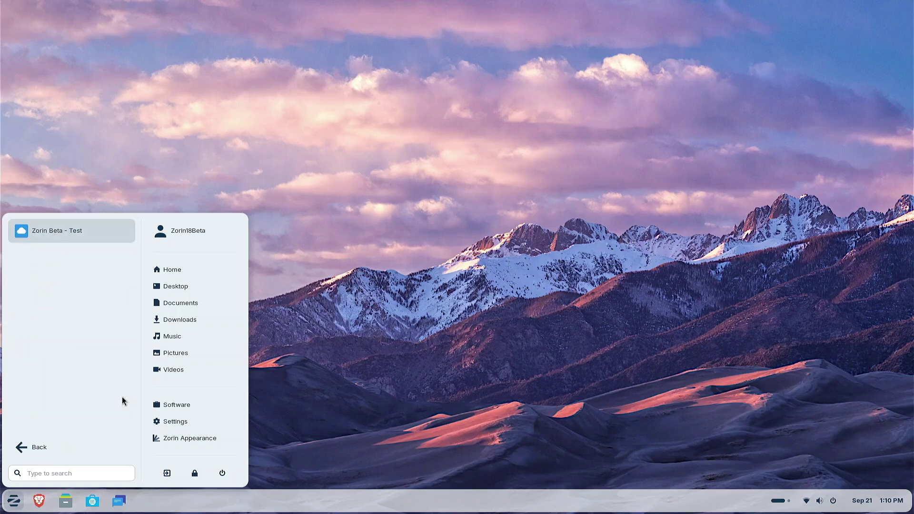
pyautogui.click(53, 234)
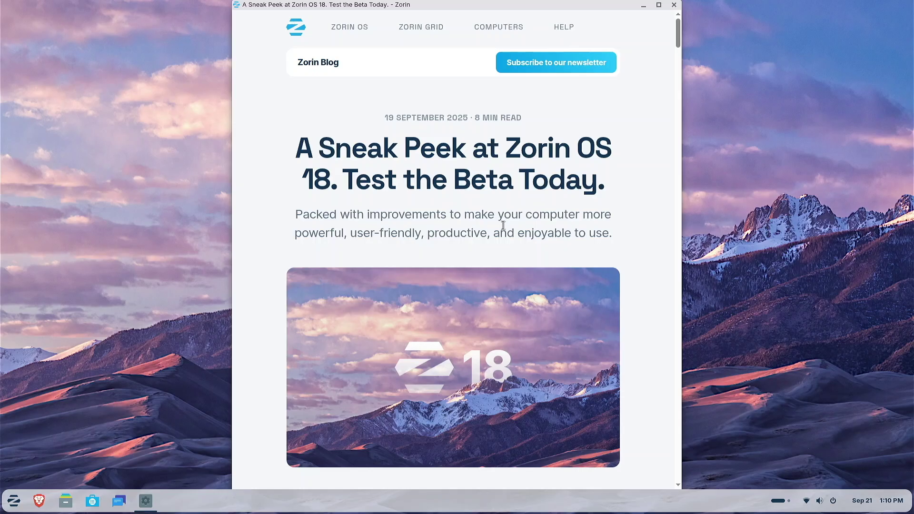
pyautogui.scroll(-15, 505, 246)
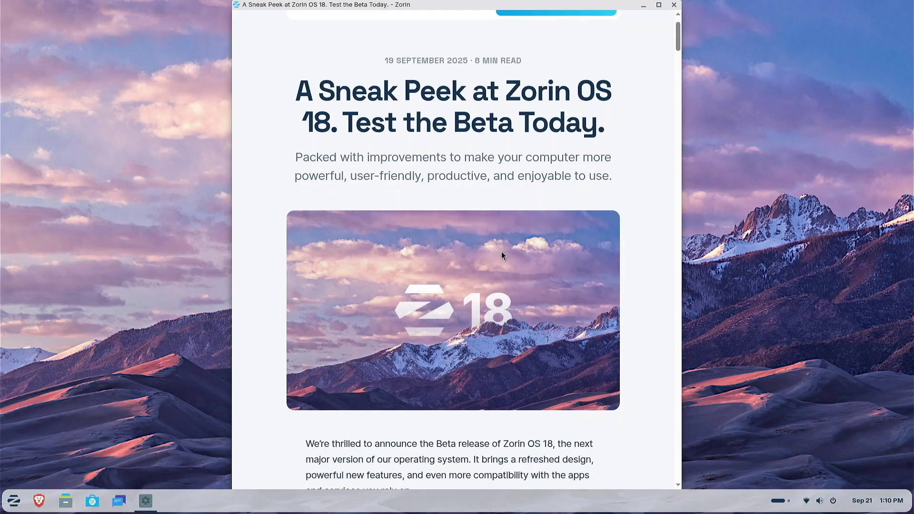
pyautogui.scroll(15, 503, 273)
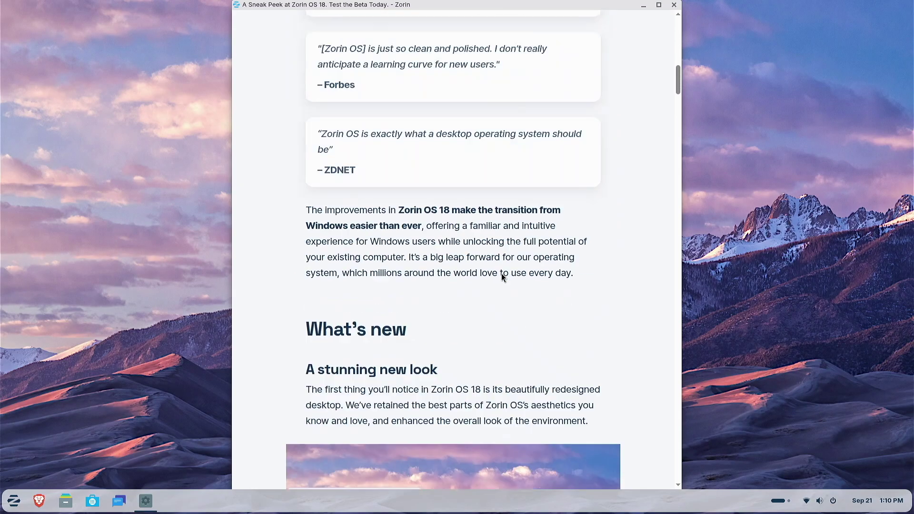
pyautogui.scroll(3, 506, 285)
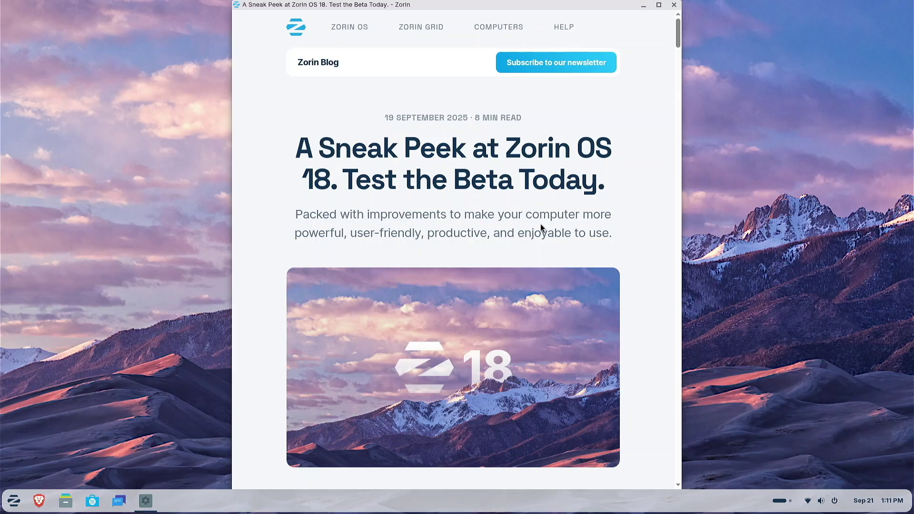
pyautogui.click(673, 5)
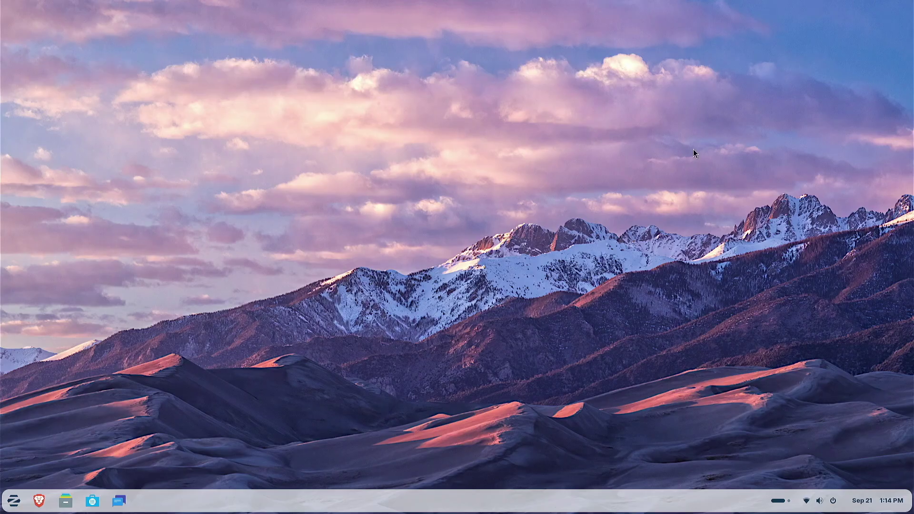
# Open Software, Files and Brave from the taskbar, with Brave as a floating window
pyautogui.click(90, 502)
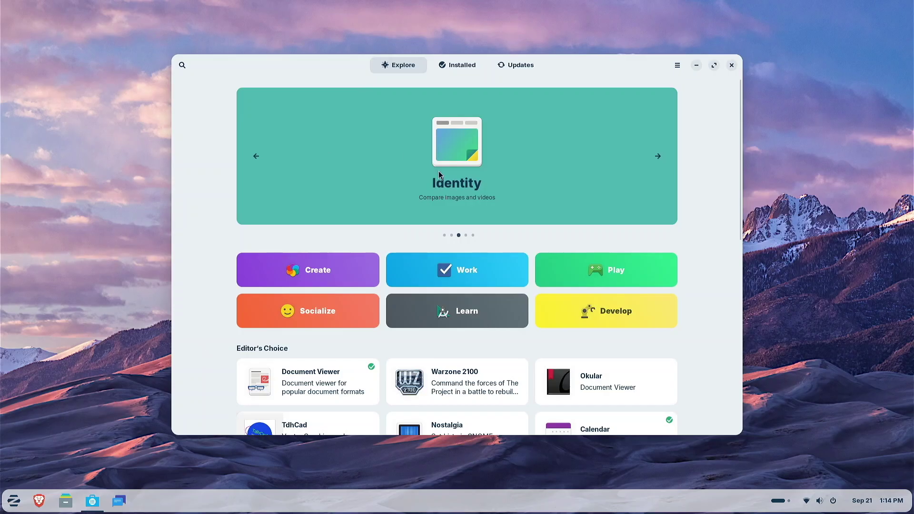
pyautogui.click(66, 501)
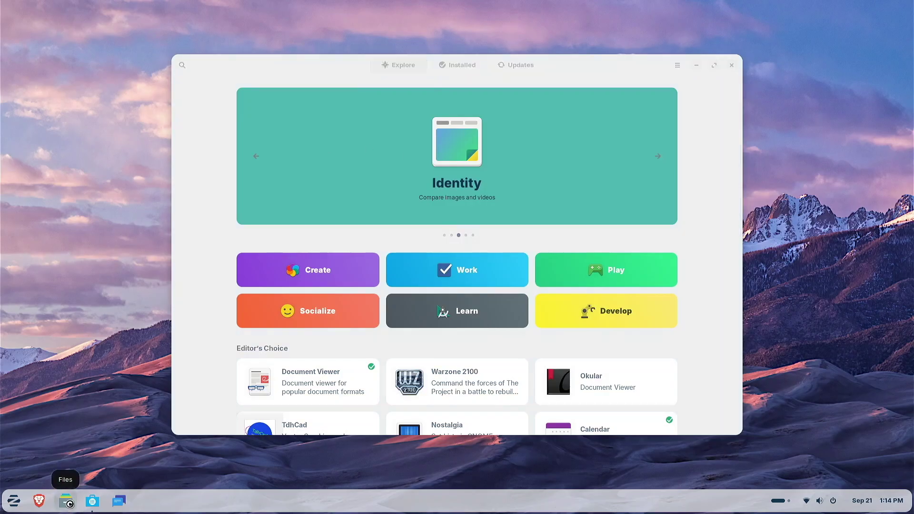
pyautogui.click(39, 501)
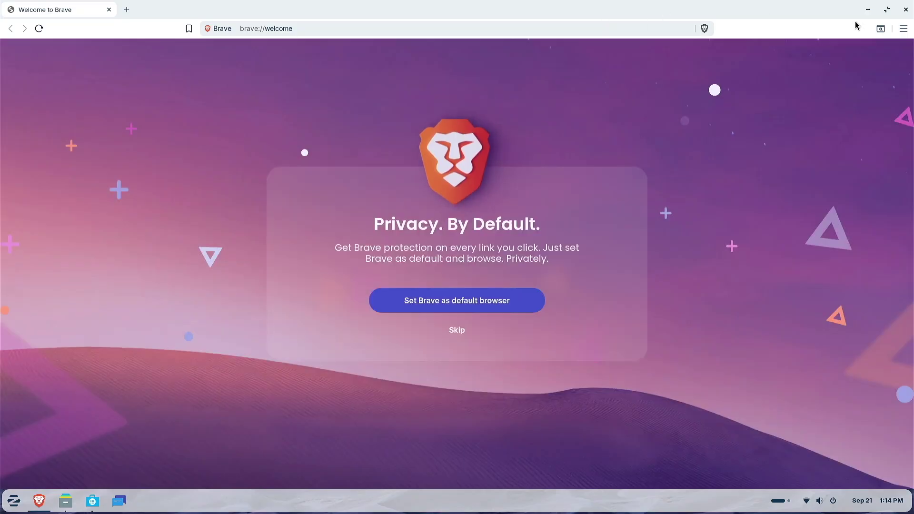
pyautogui.click(887, 9)
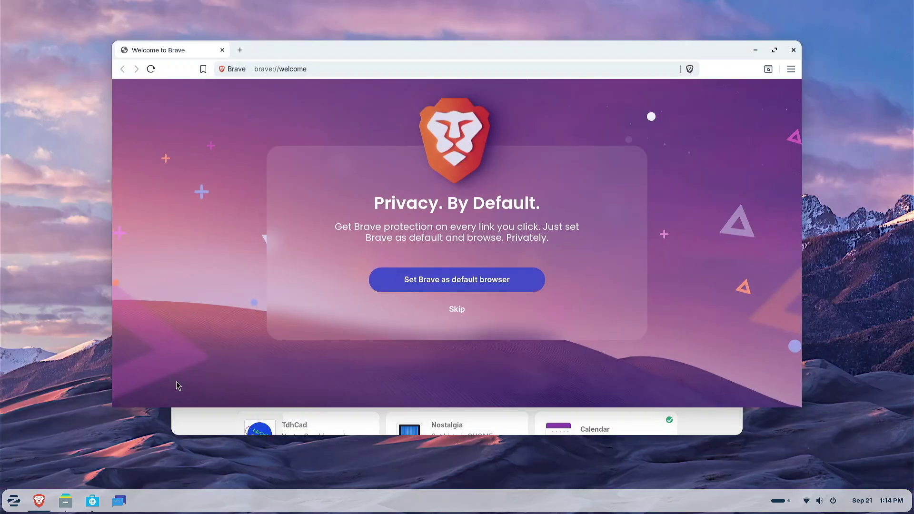
# Launch Terminal from the Utilities category
pyautogui.click(15, 504)
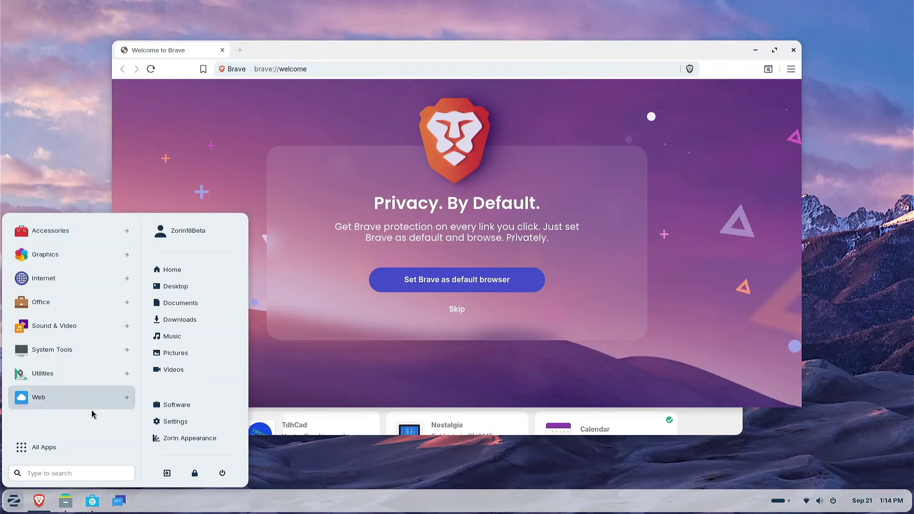
pyautogui.click(96, 374)
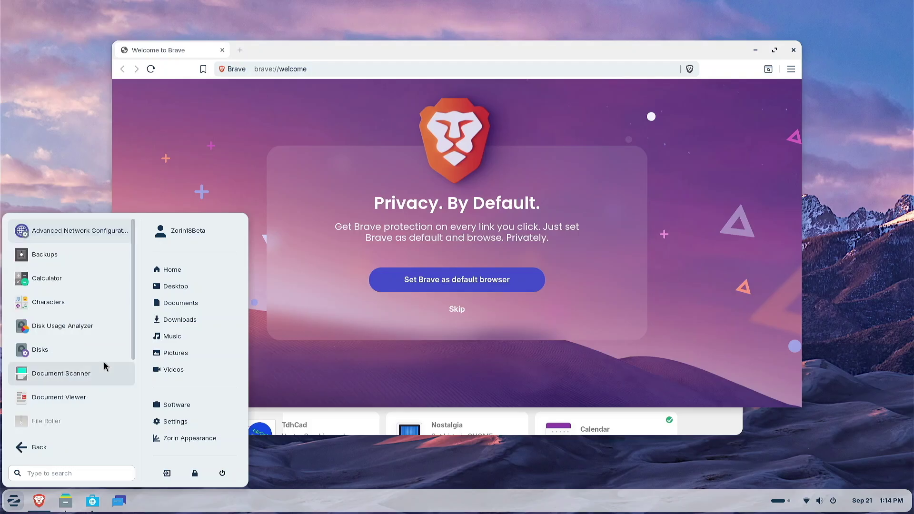
pyautogui.scroll(-5, 103, 328)
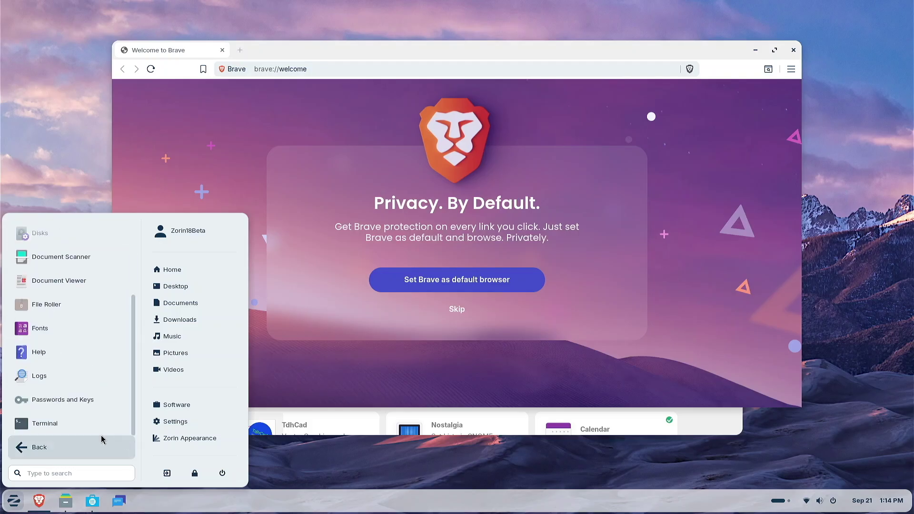
pyautogui.click(85, 425)
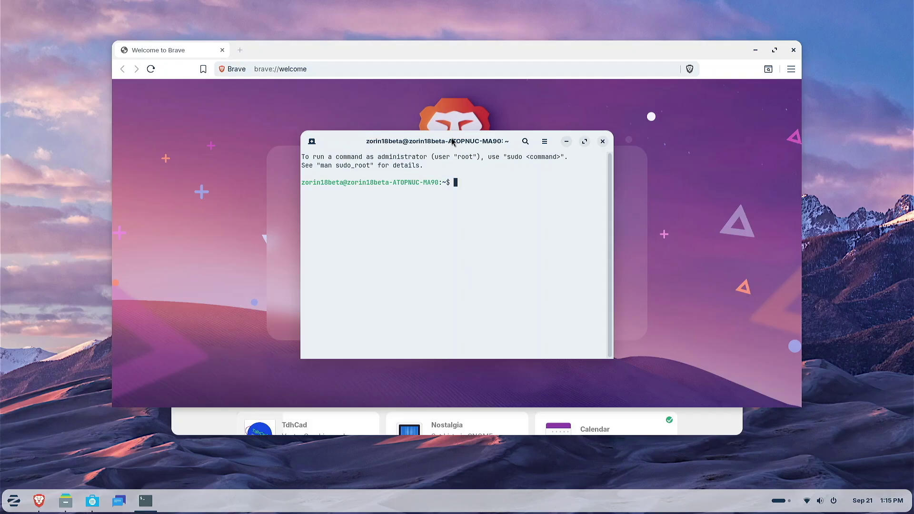
# Snap Terminal into the bottom-right quarter and bring up snap layouts for Brave
pyautogui.moveTo(452, 141); pyautogui.dragTo(372, 47)
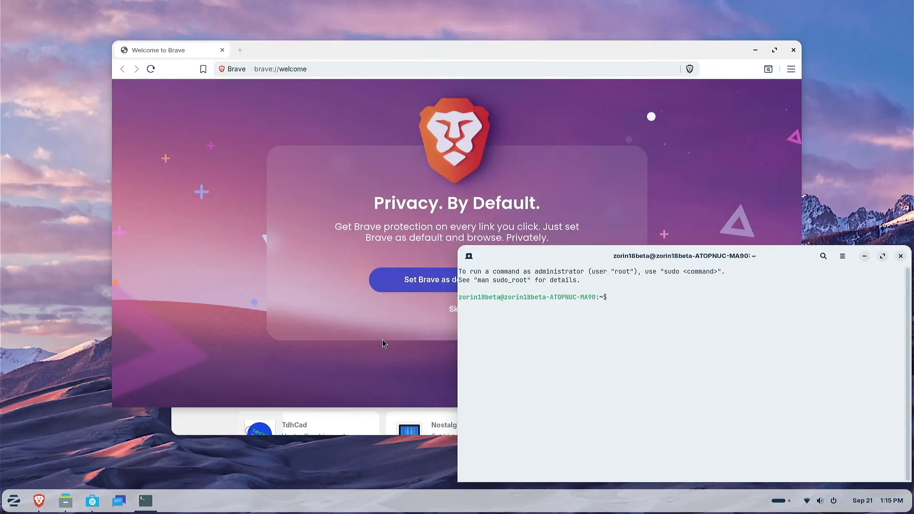
pyautogui.click(350, 353)
pyautogui.moveTo(396, 58); pyautogui.dragTo(538, 36)
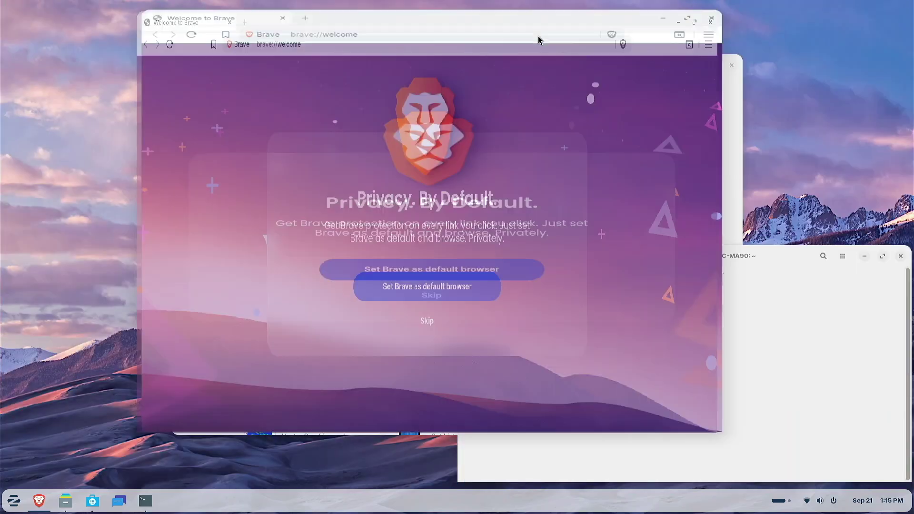
# Resize the Files window and tile it into the top-right area
pyautogui.click(536, 120)
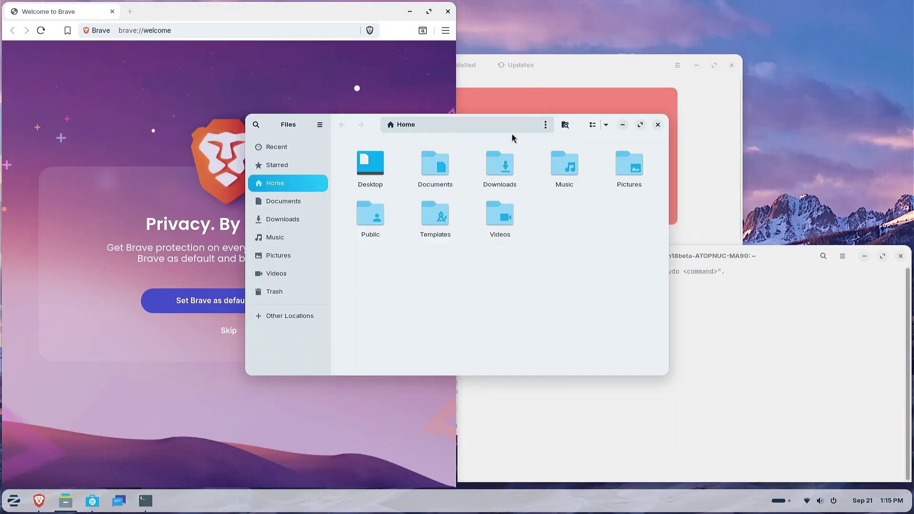
pyautogui.moveTo(363, 138); pyautogui.dragTo(569, 33)
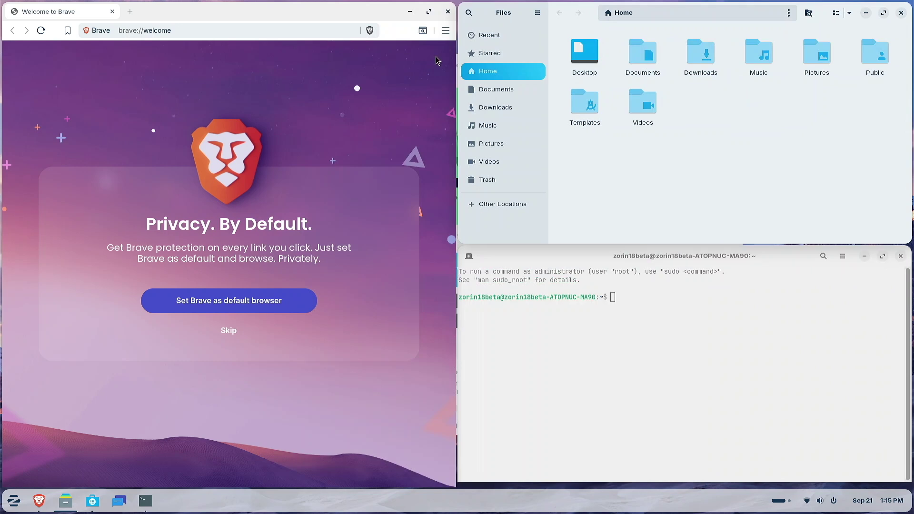
pyautogui.moveTo(665, 3); pyautogui.dragTo(603, 91)
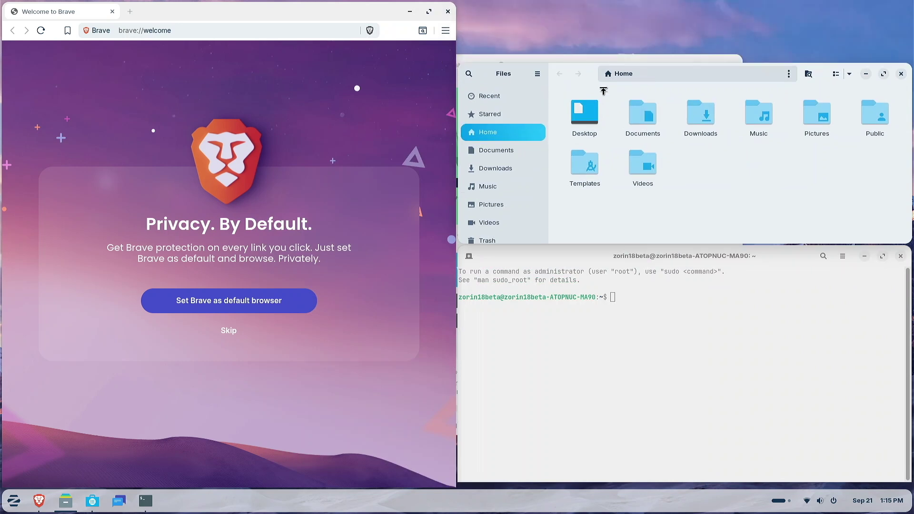
pyautogui.moveTo(752, 85); pyautogui.dragTo(583, 47)
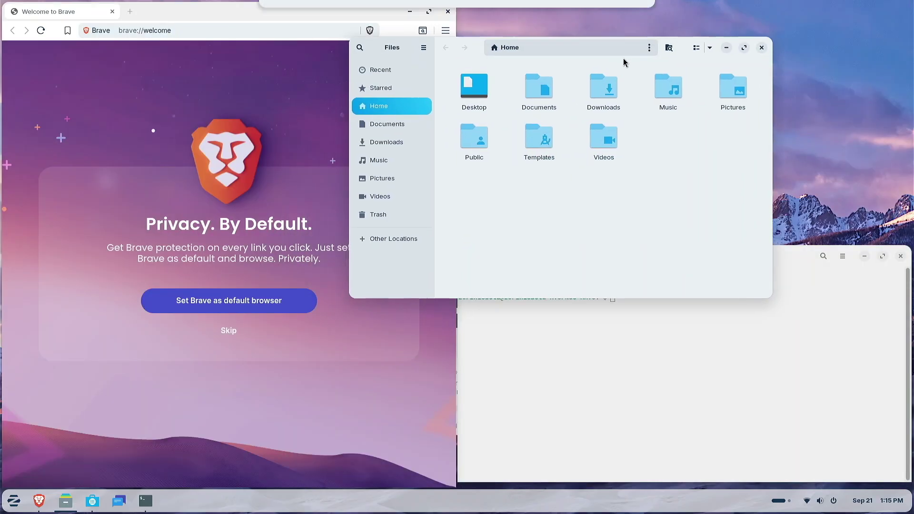
pyautogui.moveTo(626, 62); pyautogui.dragTo(643, 27)
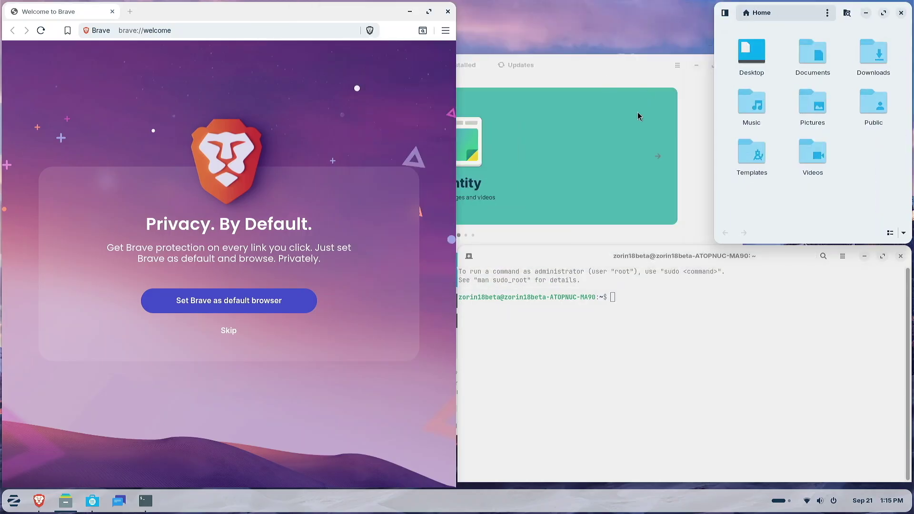
# Drag the Software store and Terminal windows onto the snap-layout bar
pyautogui.click(585, 80)
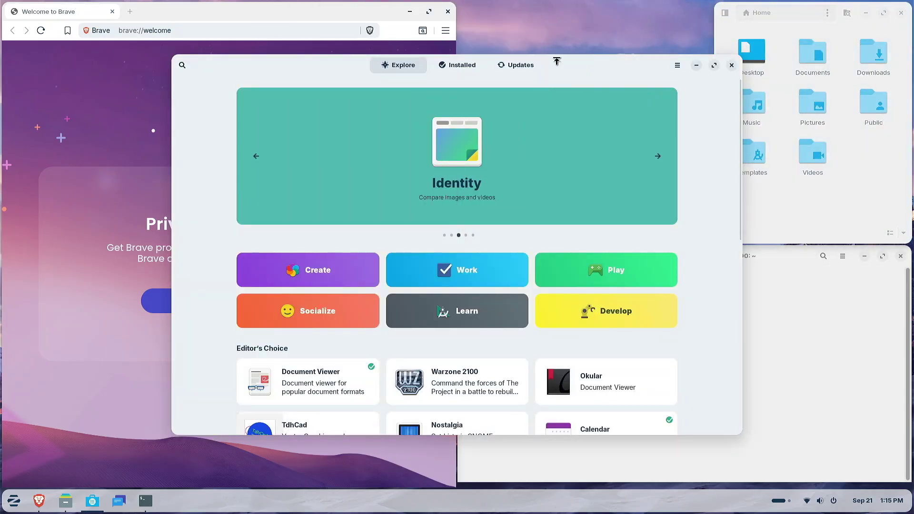
pyautogui.moveTo(556, 61); pyautogui.dragTo(642, 42)
pyautogui.click(626, 271)
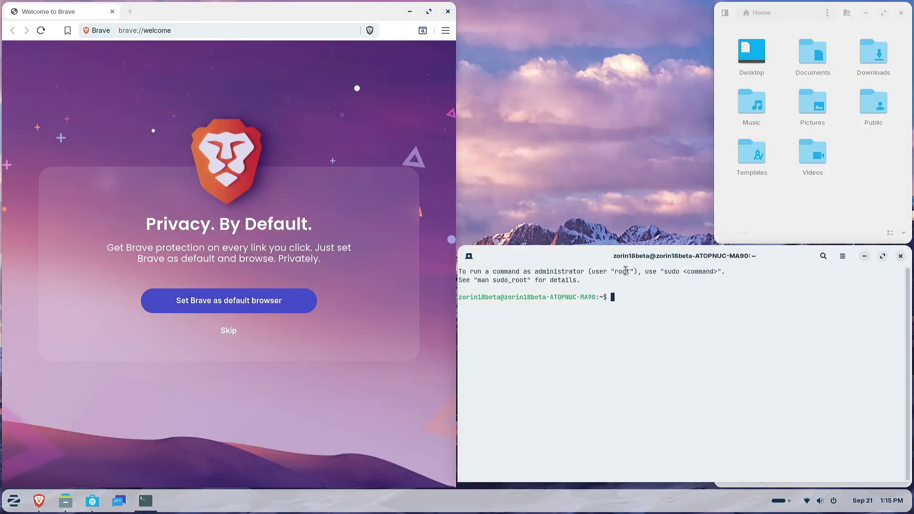
pyautogui.moveTo(605, 255); pyautogui.dragTo(492, 37)
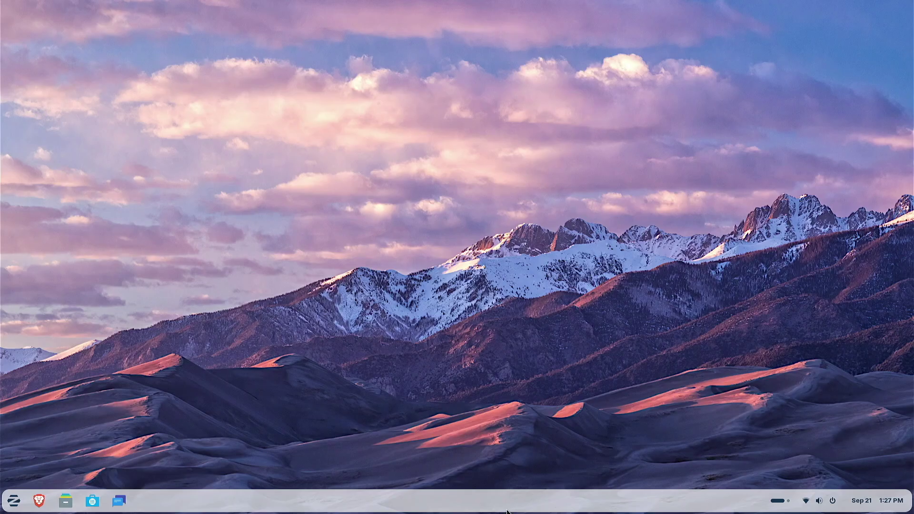
# Open Taskbar Settings and try a 32 px margin before returning it to 4 px
pyautogui.rightClick(430, 504)
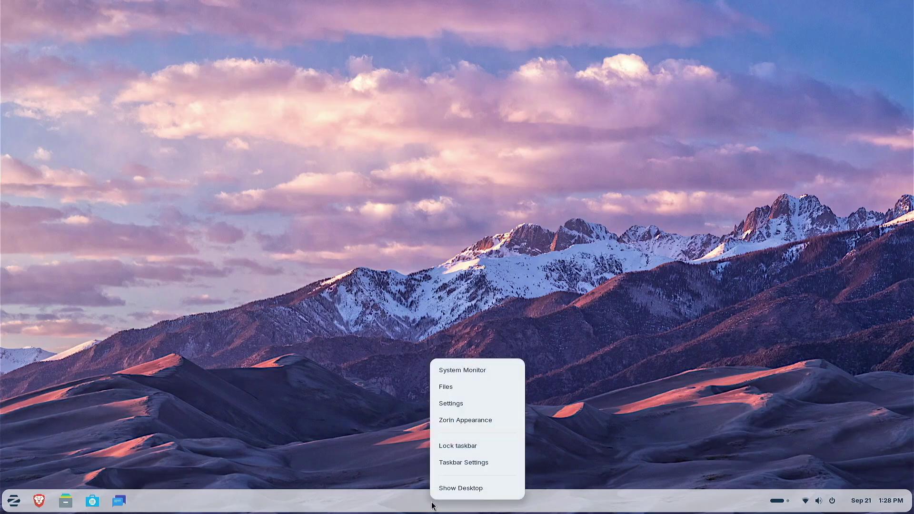
pyautogui.click(448, 463)
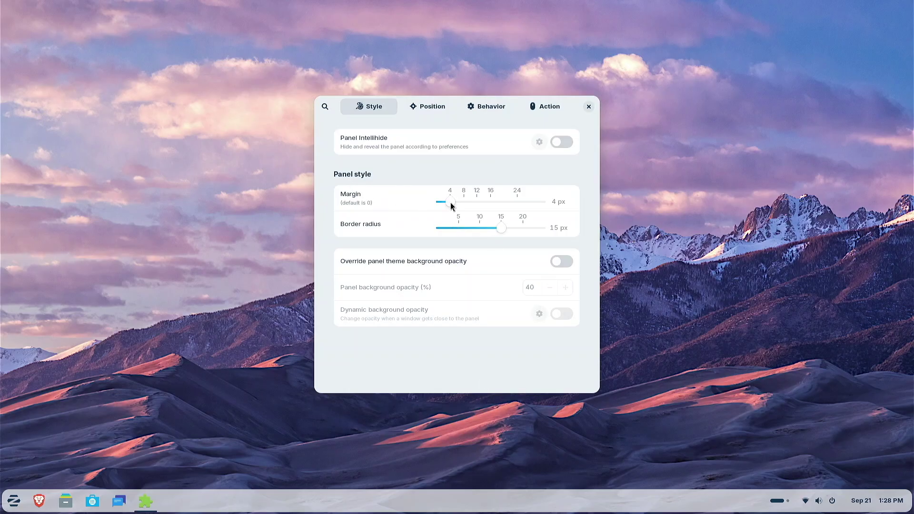
pyautogui.moveTo(451, 203); pyautogui.dragTo(564, 210)
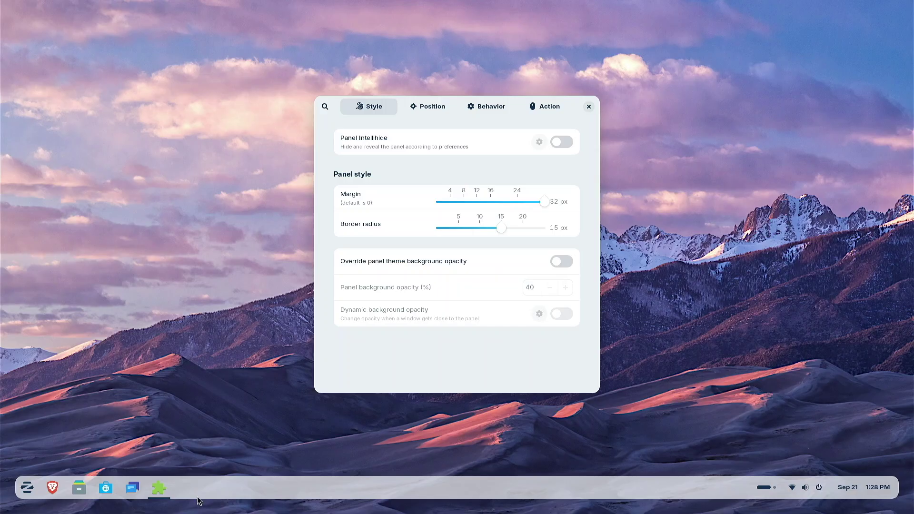
pyautogui.moveTo(544, 201); pyautogui.dragTo(451, 211)
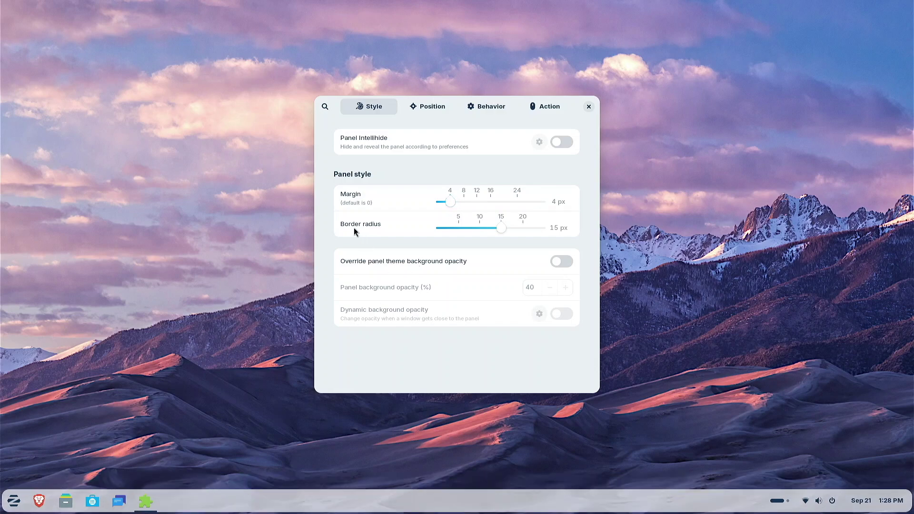
# Try border radius values of 20, 25, 15 and 0 px, settling on 15 px
pyautogui.click(503, 225)
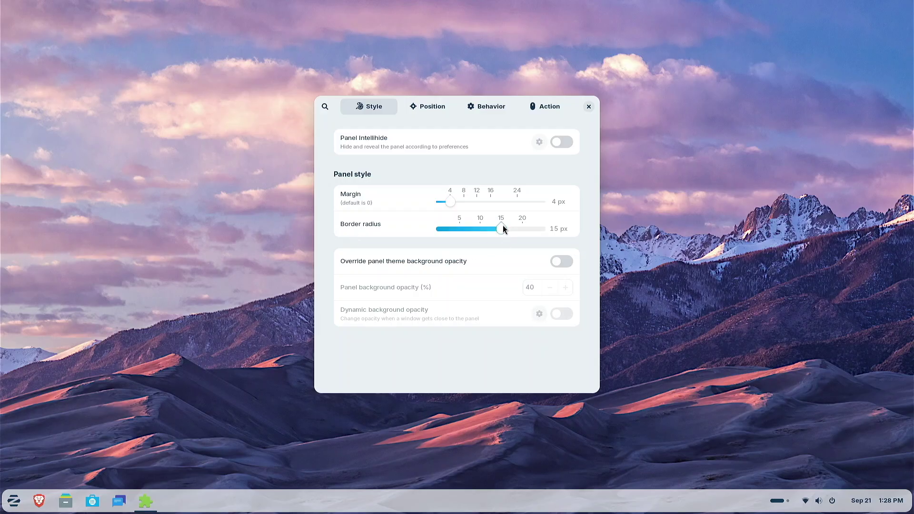
pyautogui.click(523, 227)
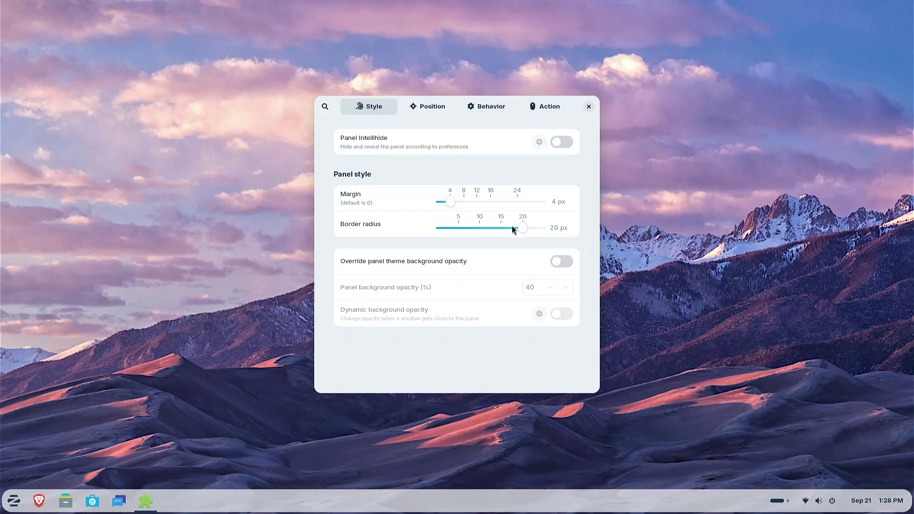
pyautogui.click(535, 228)
pyautogui.moveTo(547, 229); pyautogui.dragTo(501, 228)
pyautogui.moveTo(501, 228); pyautogui.dragTo(423, 234)
pyautogui.moveTo(437, 228); pyautogui.dragTo(501, 228)
# Move the taskbar to the top, left and right edges, then back to the bottom
pyautogui.click(438, 108)
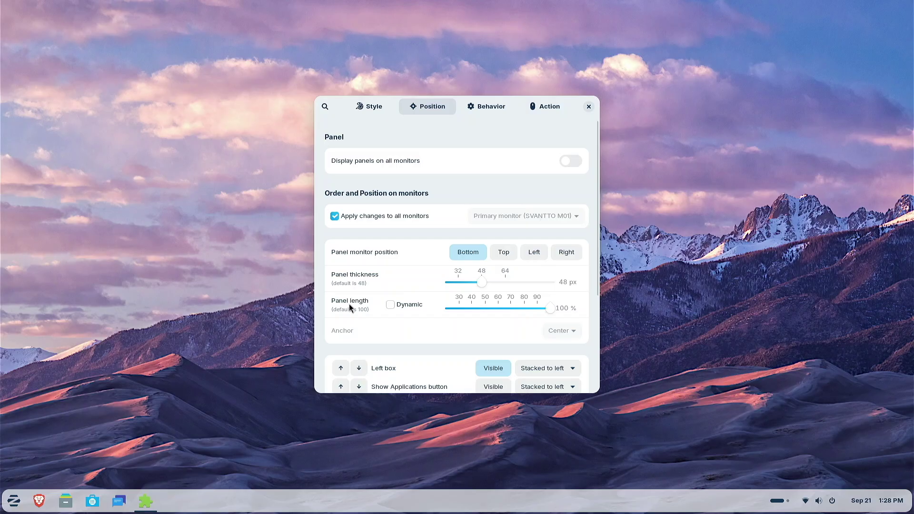
pyautogui.click(503, 255)
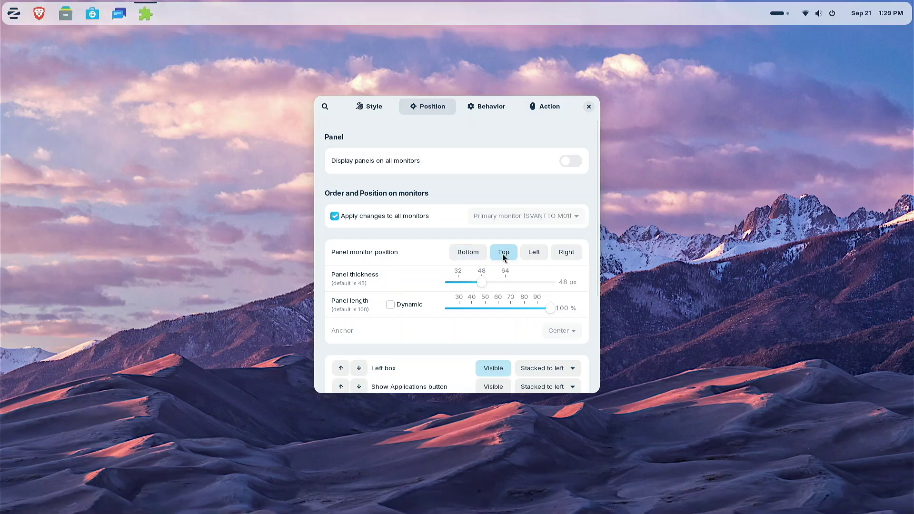
pyautogui.click(536, 254)
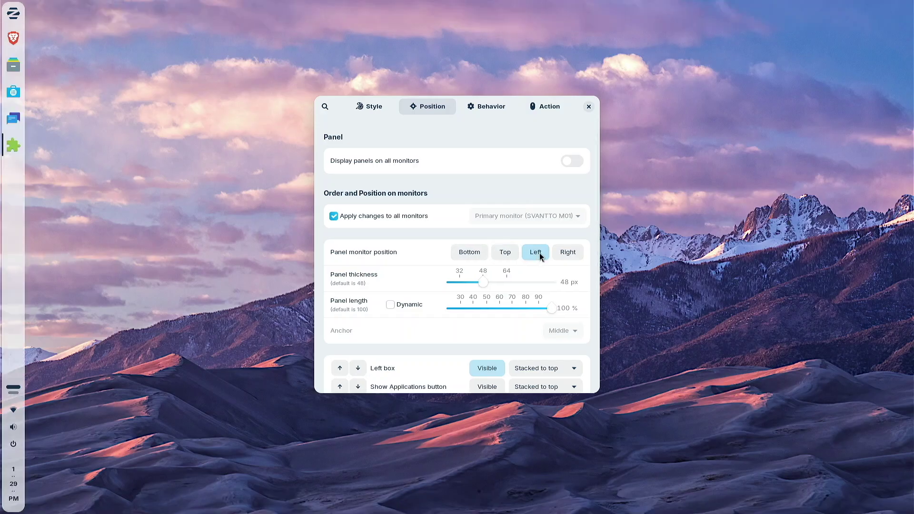
pyautogui.click(568, 253)
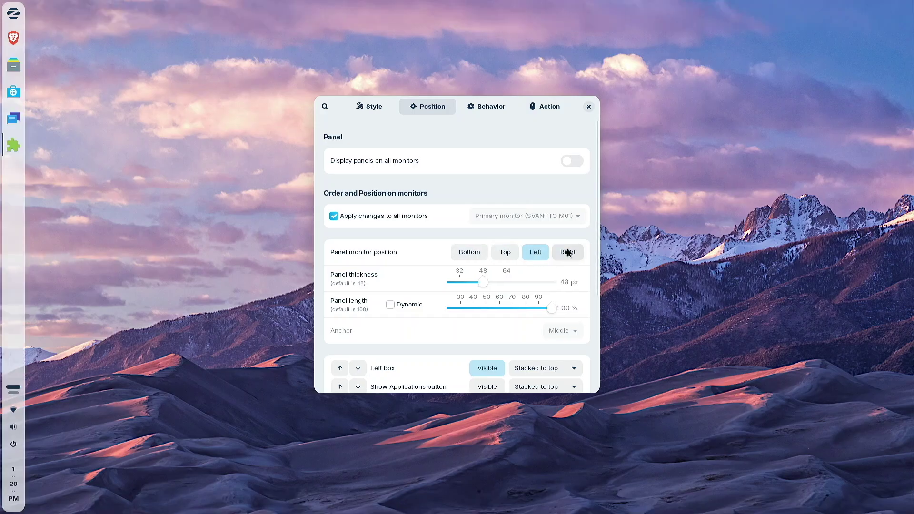
pyautogui.click(465, 253)
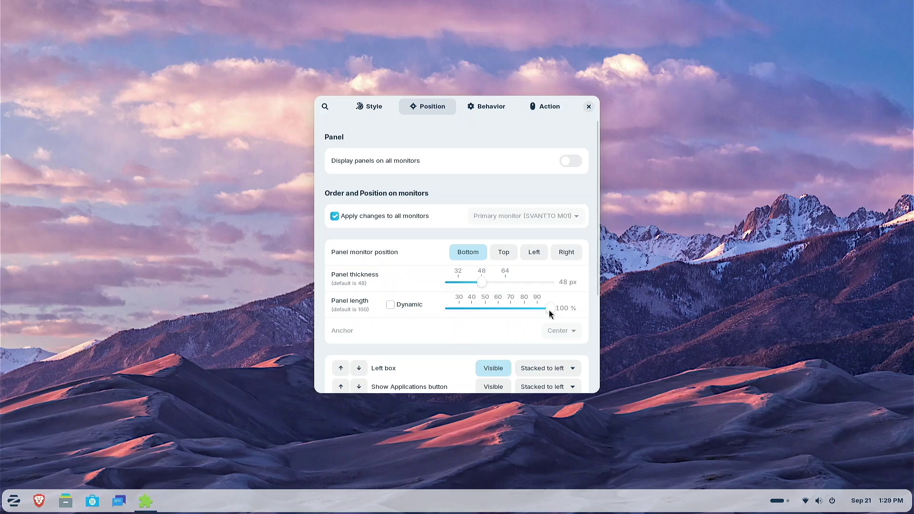
pyautogui.moveTo(549, 309); pyautogui.dragTo(478, 310)
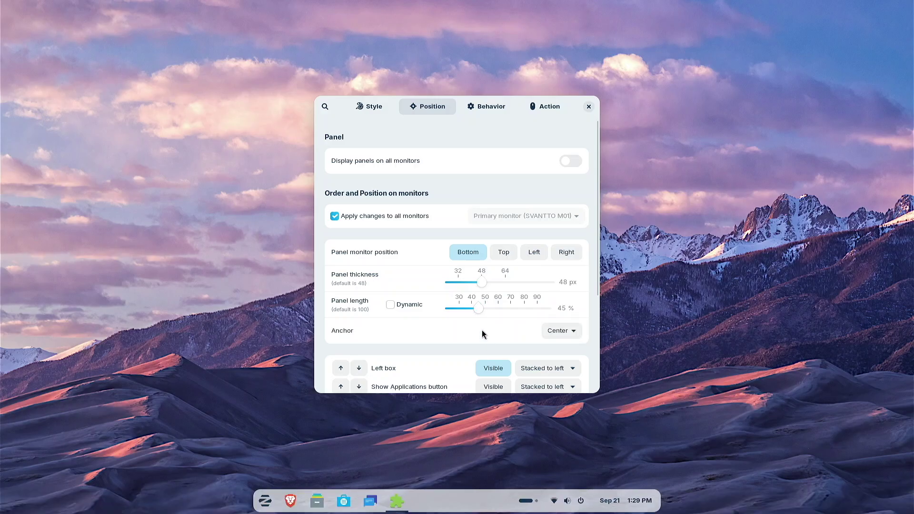
pyautogui.moveTo(473, 308); pyautogui.dragTo(444, 344)
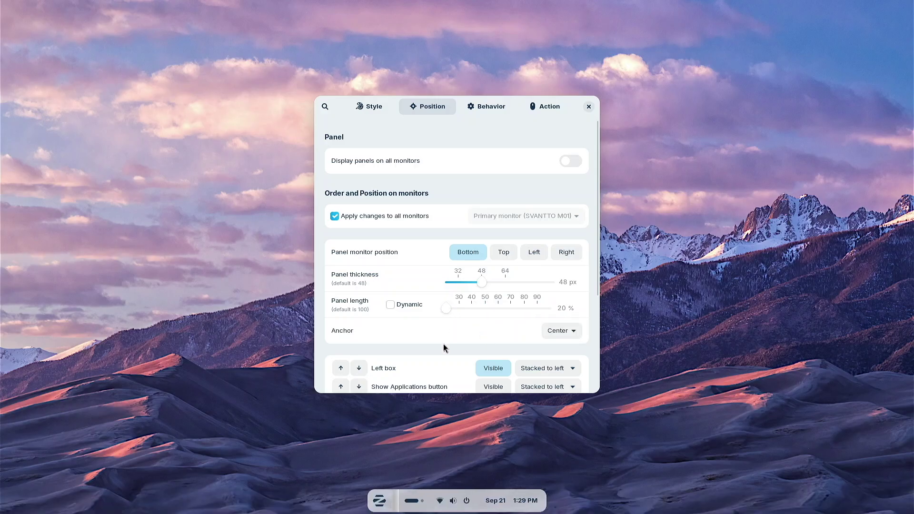
pyautogui.moveTo(445, 307); pyautogui.dragTo(572, 304)
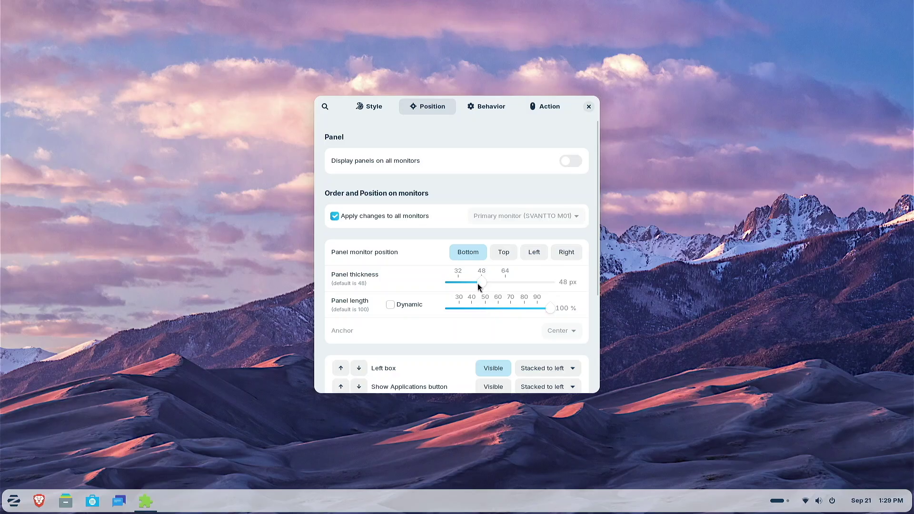
pyautogui.moveTo(484, 285); pyautogui.dragTo(554, 282)
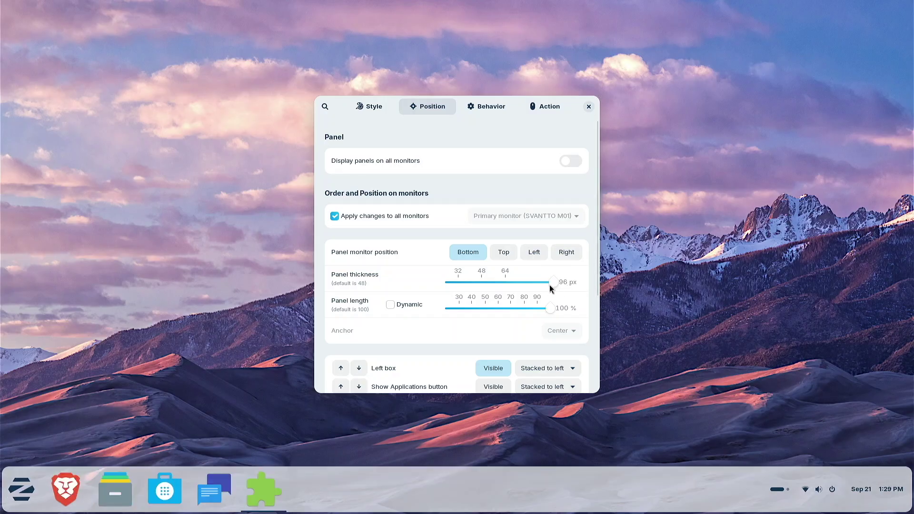
pyautogui.moveTo(553, 278); pyautogui.dragTo(482, 282)
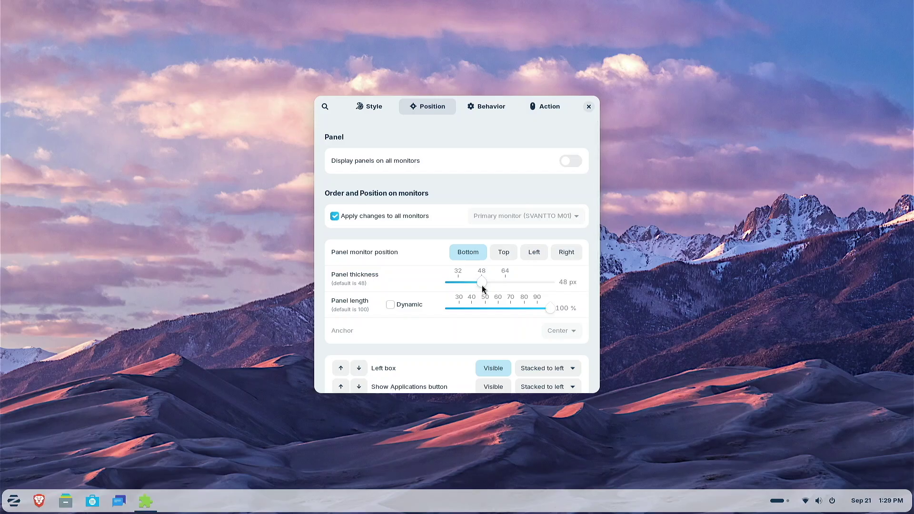
# Review the taskbar behaviour and click-action options, then close the taskbar settings window
pyautogui.click(485, 107)
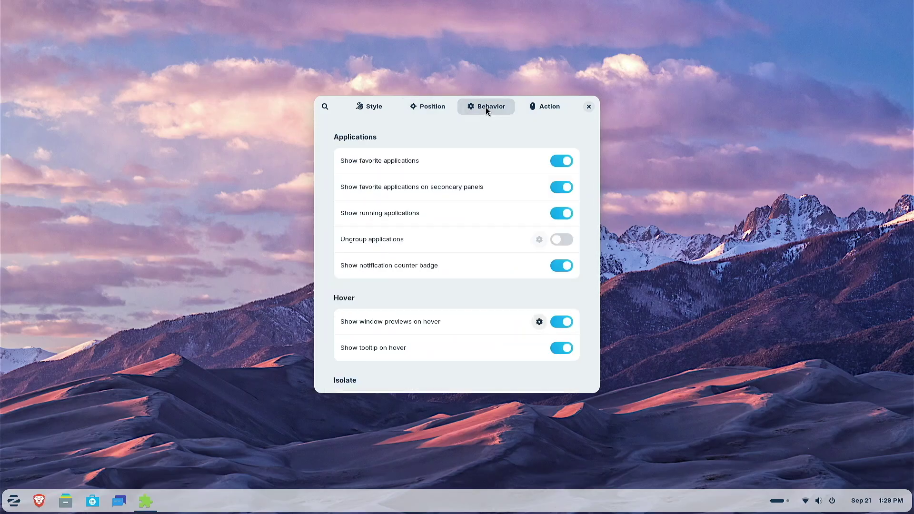
pyautogui.click(542, 111)
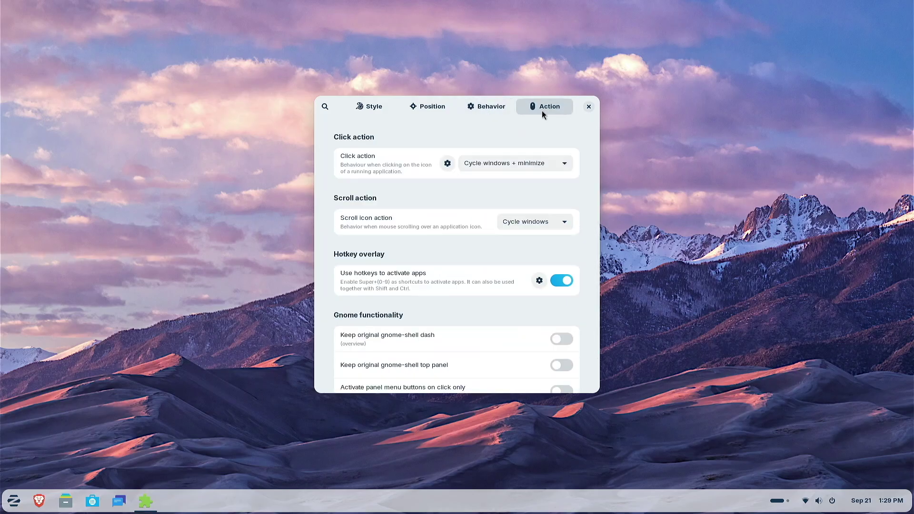
pyautogui.click(589, 107)
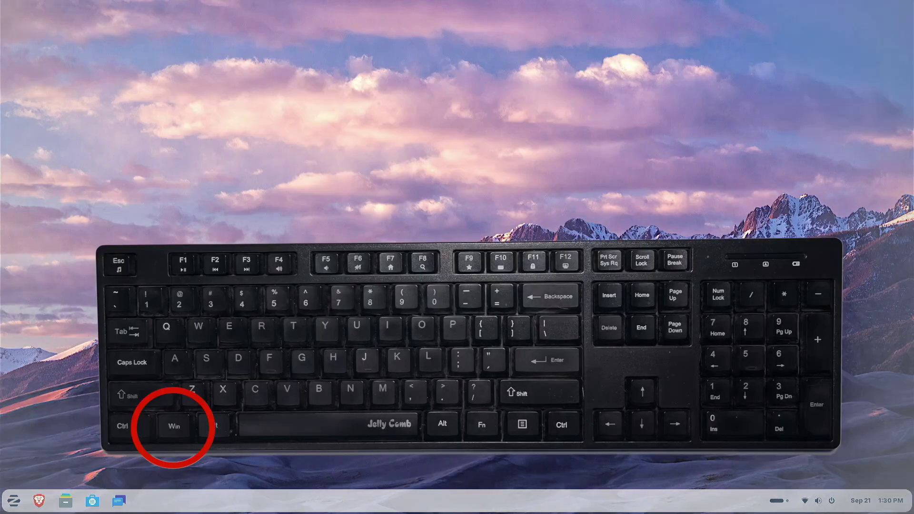
# From the app grid, launch Clocks onto workspace 1 and Calculator onto workspace 2, then switch to workspace 2
pyautogui.press('super')
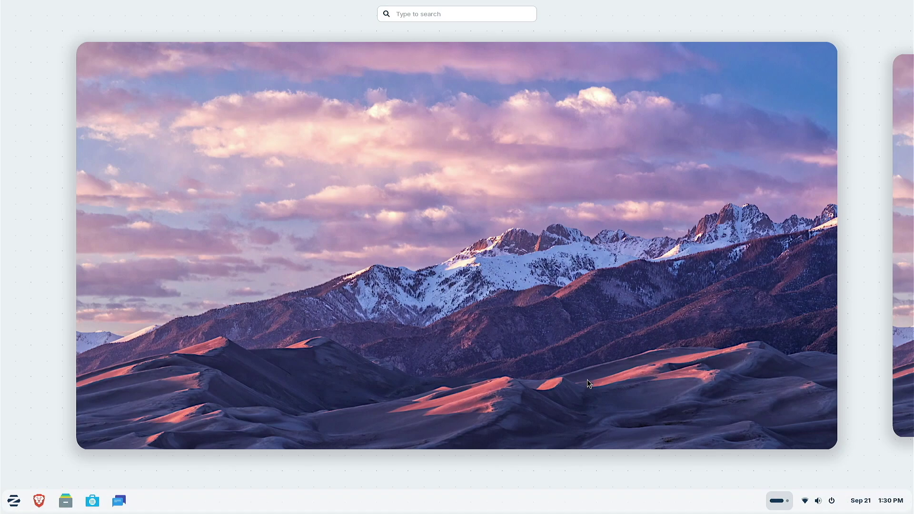
pyautogui.press('super')
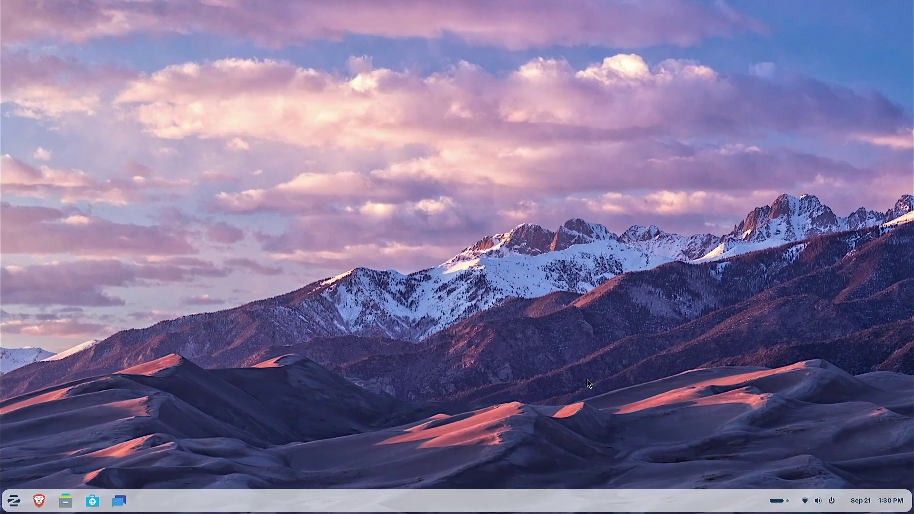
pyautogui.press('super')
pyautogui.press('super')
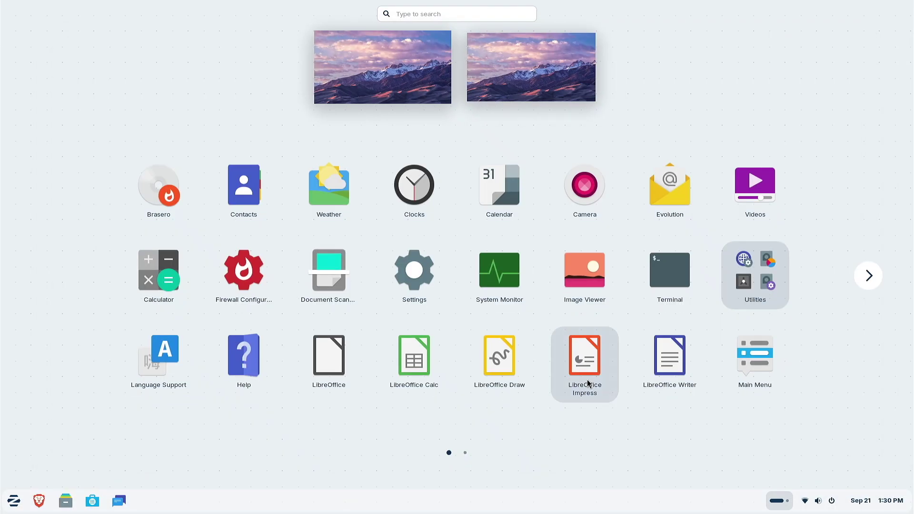
pyautogui.moveTo(424, 195); pyautogui.dragTo(399, 89)
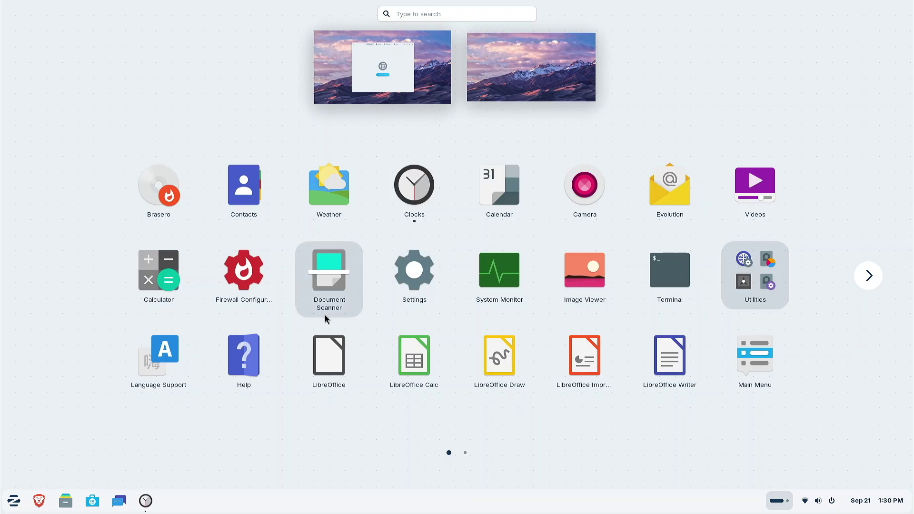
pyautogui.moveTo(165, 281); pyautogui.dragTo(520, 72)
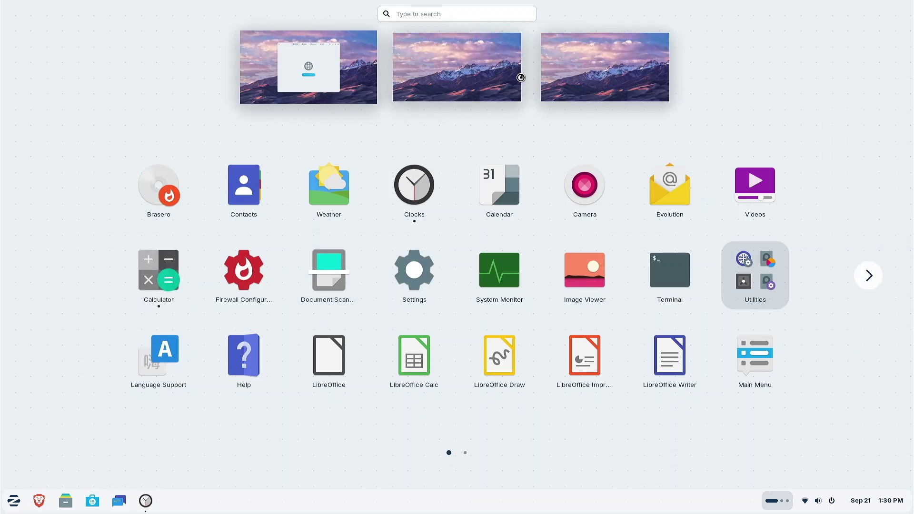
pyautogui.click(512, 126)
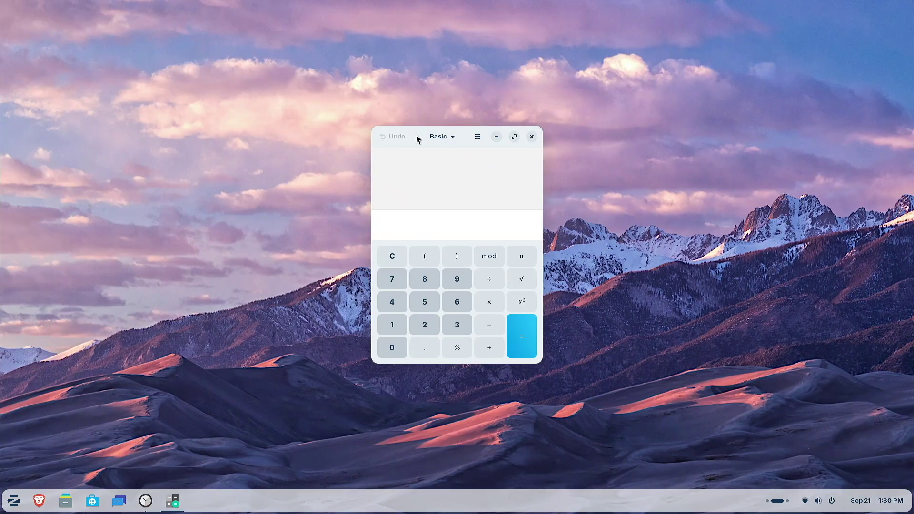
pyautogui.press('super')
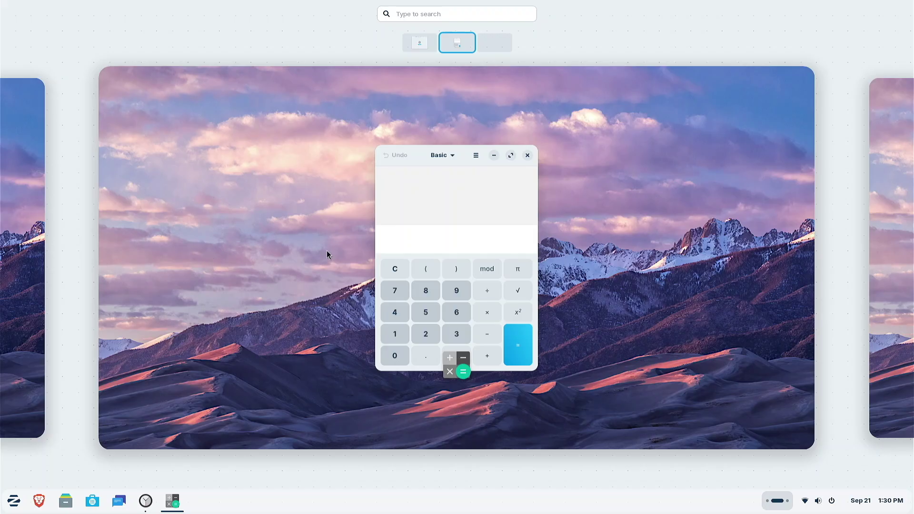
pyautogui.press('Right')
pyautogui.press('Left')
pyautogui.press('Left')
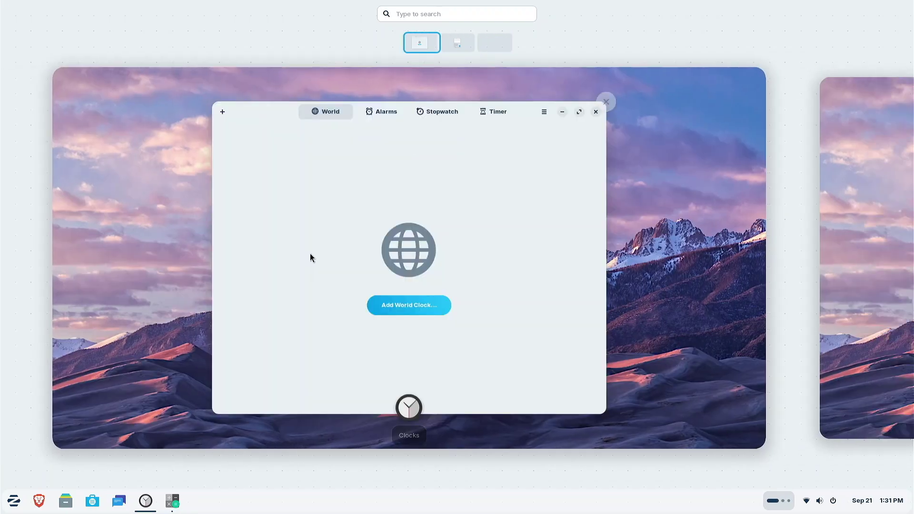
pyautogui.press('Right')
pyautogui.press('Right')
pyautogui.press('Left')
pyautogui.press('Left')
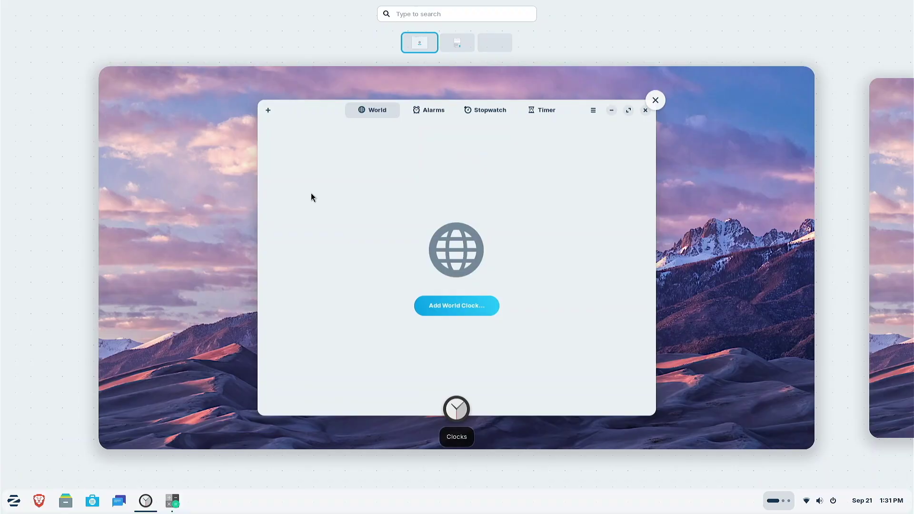
pyautogui.press('Return')
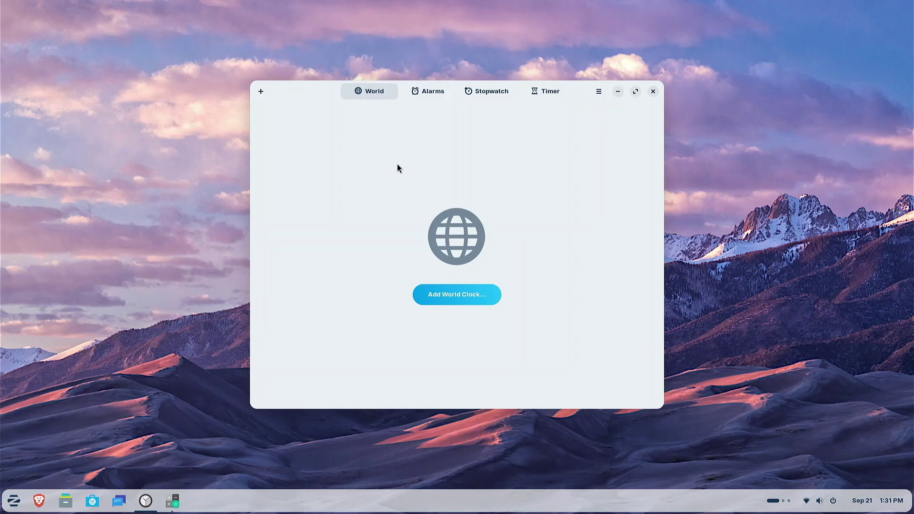
pyautogui.press('super')
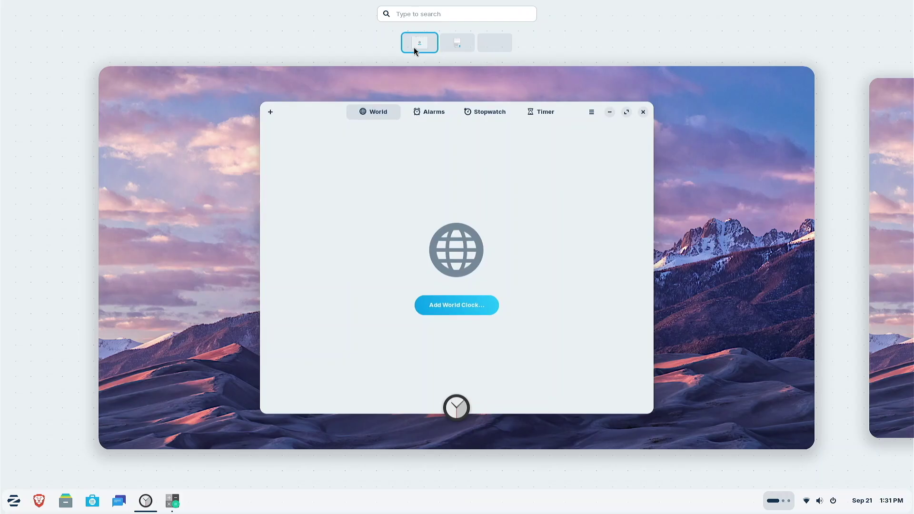
pyautogui.click(453, 46)
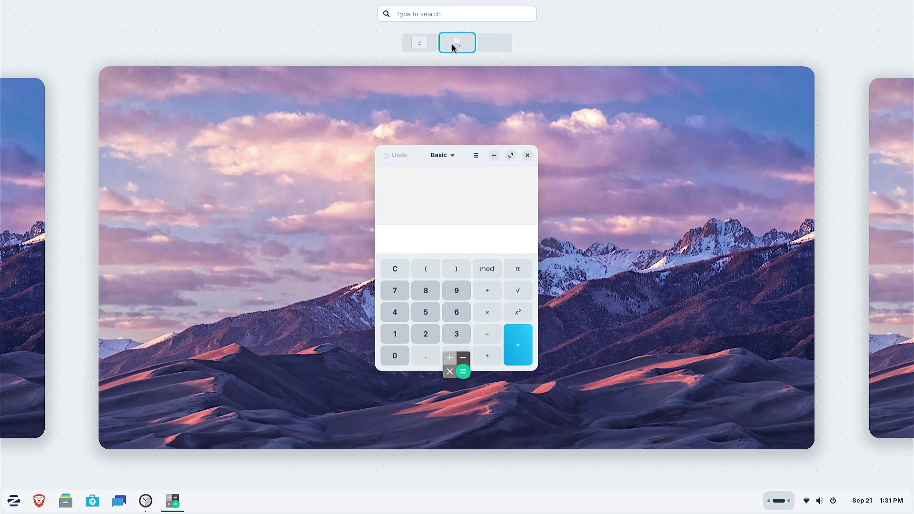
pyautogui.click(530, 173)
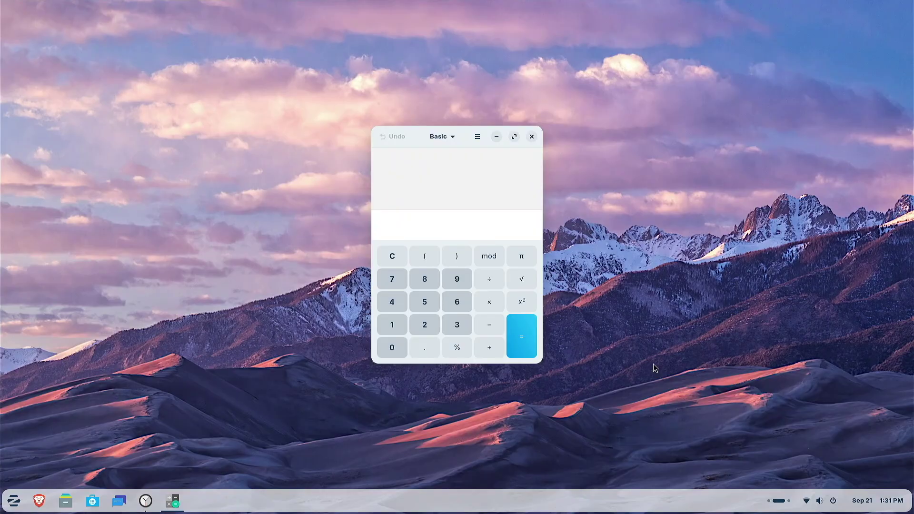
# Toggle the overview from the taskbar workspace indicator and scroll through to the empty last workspace
pyautogui.click(784, 502)
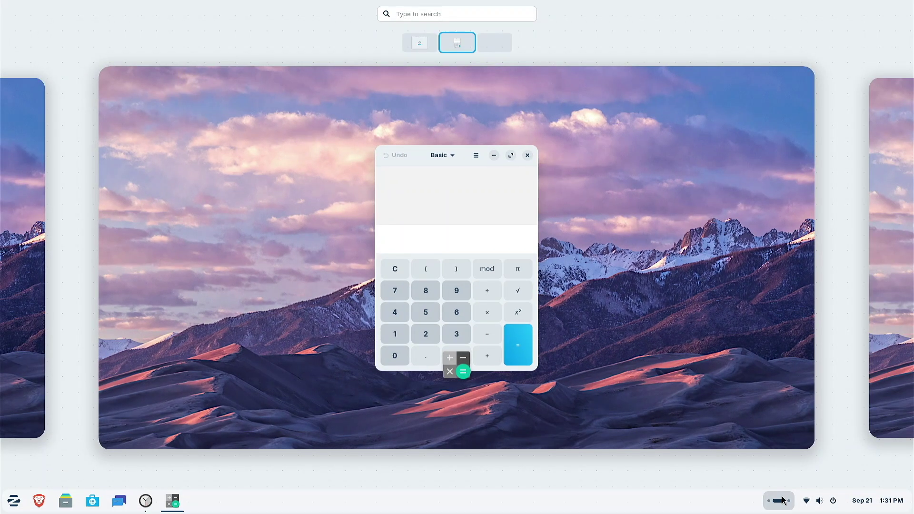
pyautogui.click(784, 501)
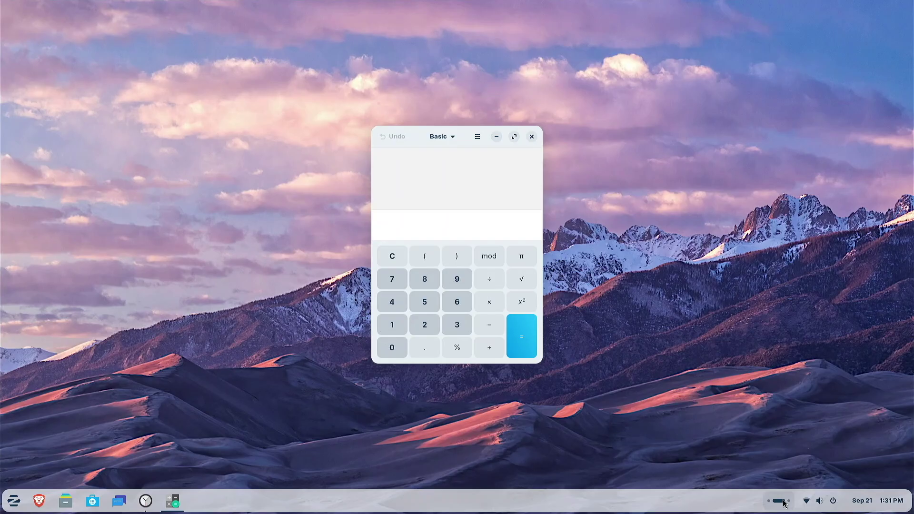
pyautogui.click(783, 502)
pyautogui.click(783, 502)
pyautogui.click(783, 502)
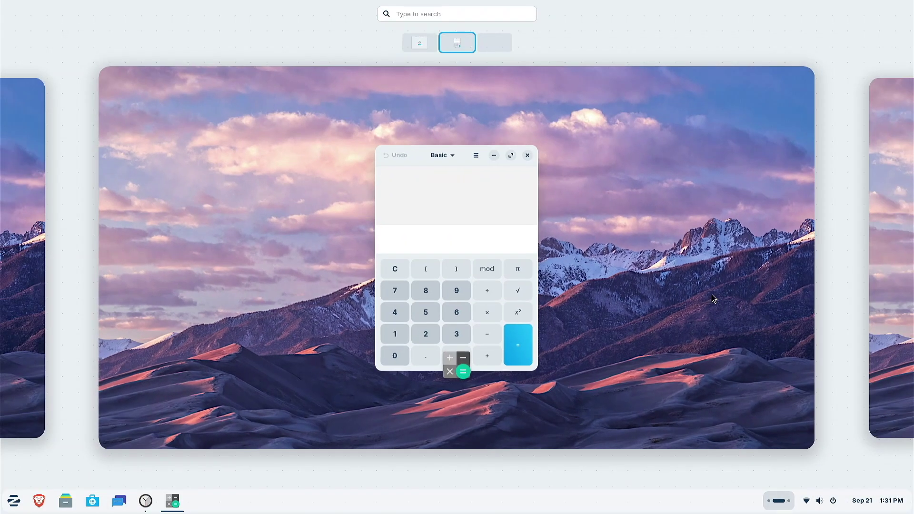
pyautogui.scroll(-1, 712, 299)
pyautogui.scroll(1, 710, 302)
pyautogui.scroll(1, 710, 302)
pyautogui.scroll(-1, 710, 301)
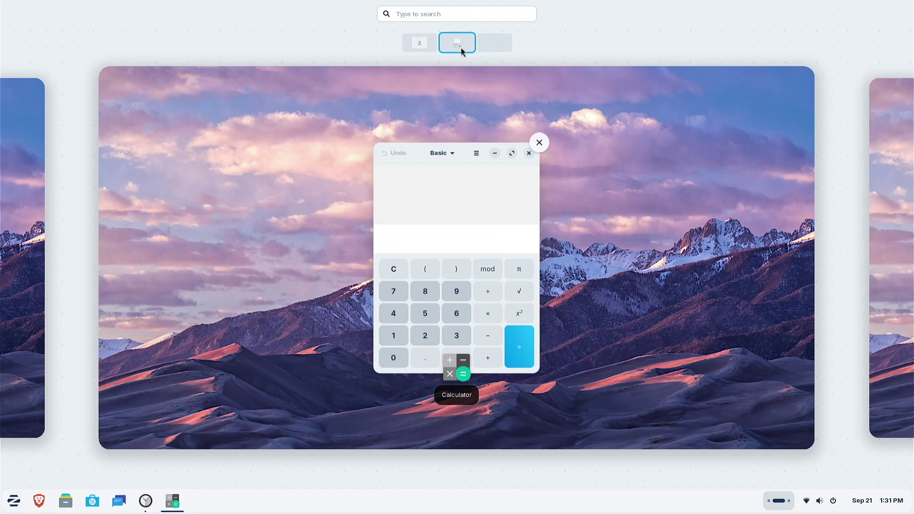
# Toggle the overview via the workspace indicator and return to the desktop showing Clocks and Calculator together, Calculator in front
pyautogui.click(423, 43)
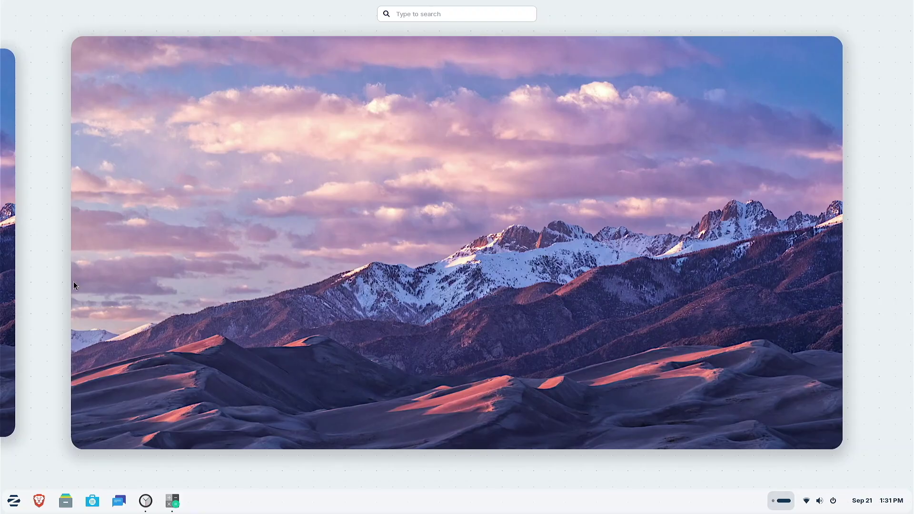
pyautogui.click(783, 506)
pyautogui.click(783, 508)
pyautogui.click(783, 507)
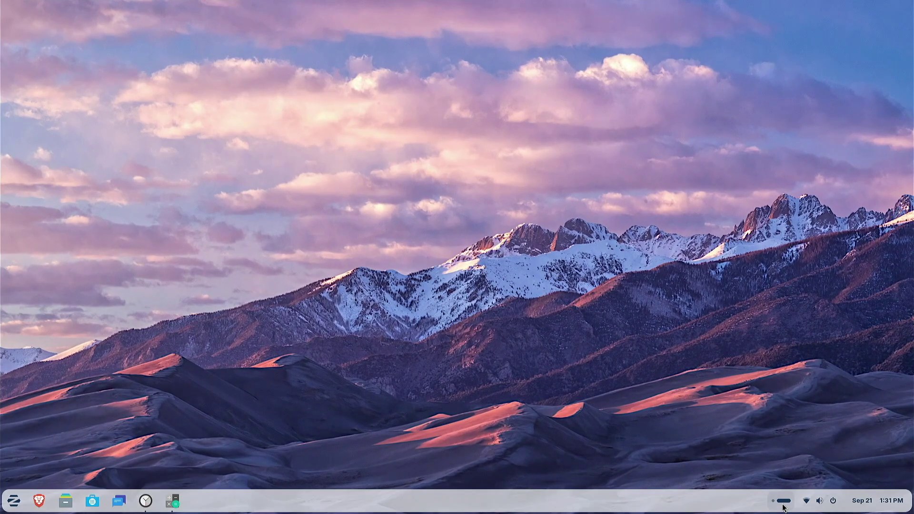
pyautogui.click(783, 507)
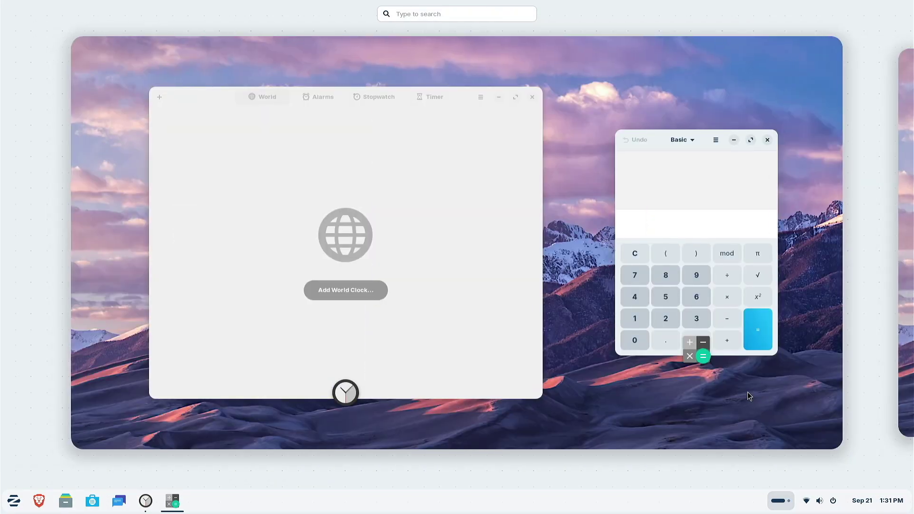
pyautogui.click(583, 403)
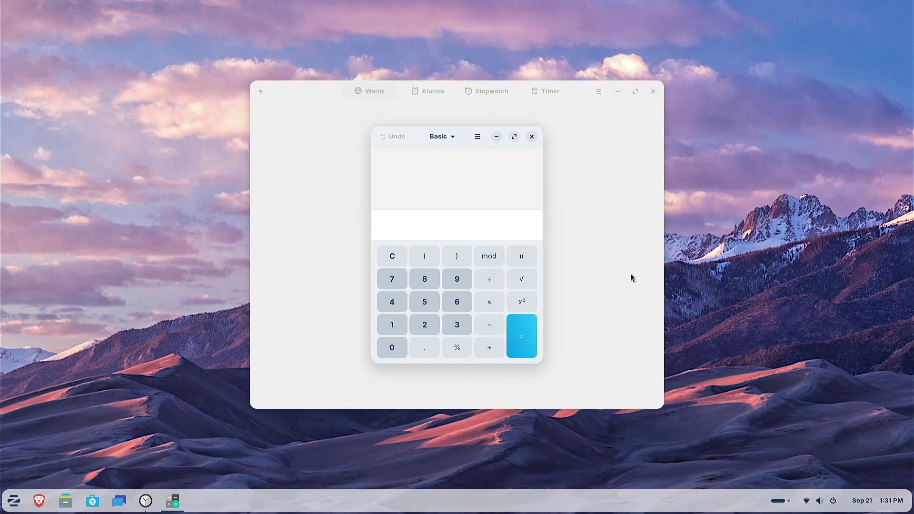